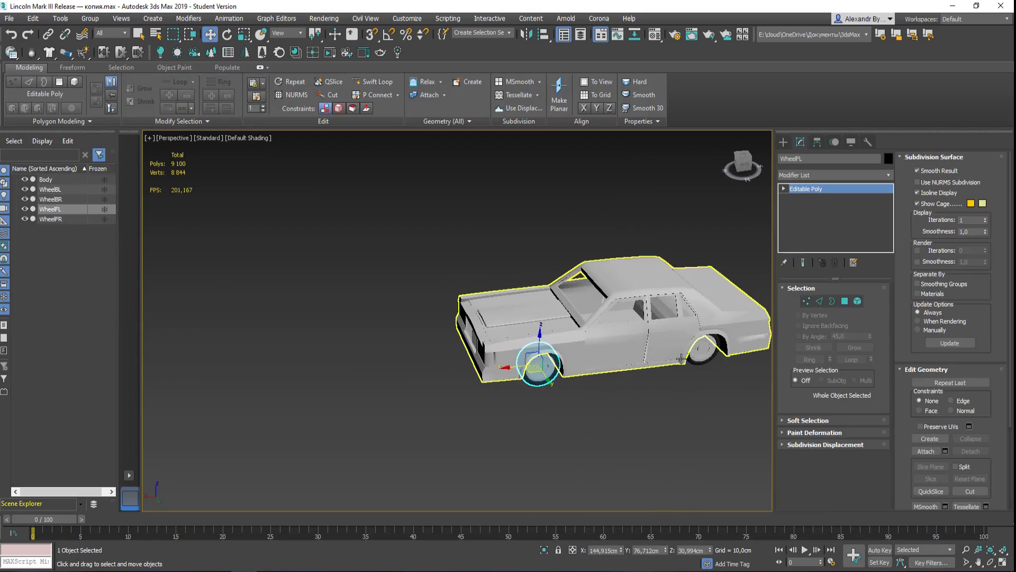
Select all four wheels, from WheelBL to WheelFR, and parent them to the Body object
click(691, 355)
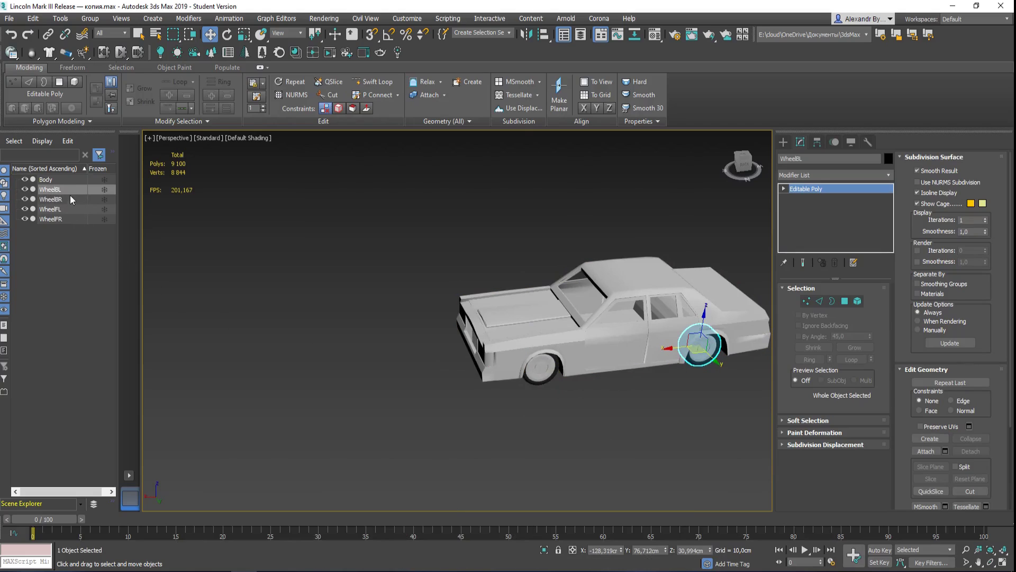
shift+click(59, 219)
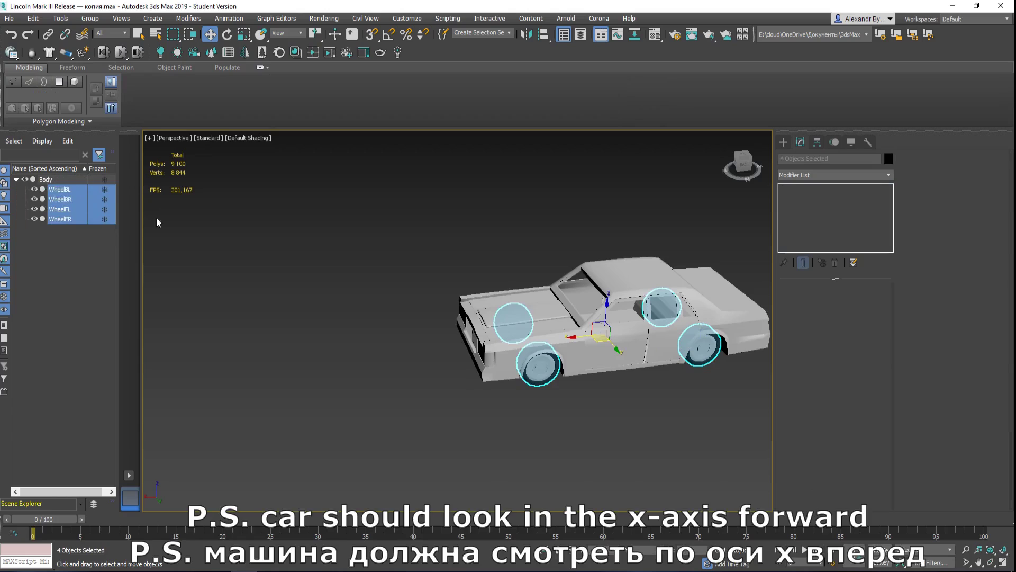
Test the wheel linkage by moving the Body upward along Z, and undo the move
alt+middle_drag(576, 275, 600, 378)
click(600, 380)
click(571, 319)
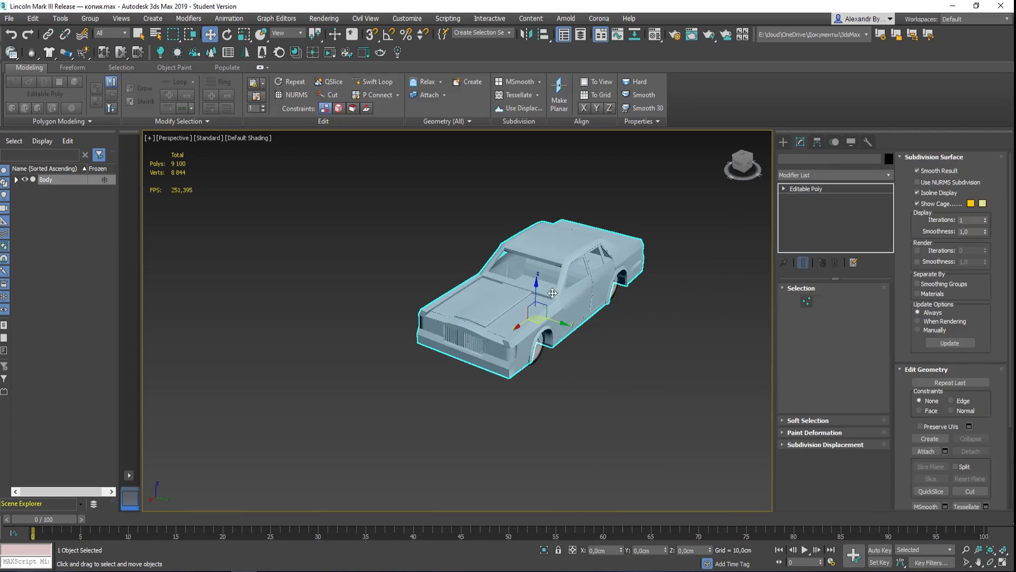
drag(536, 284, 540, 217)
key(ctrl+z)
Align only the pivots of the car body and all four wheels to the world axes
alt+middle_drag(649, 356, 662, 265)
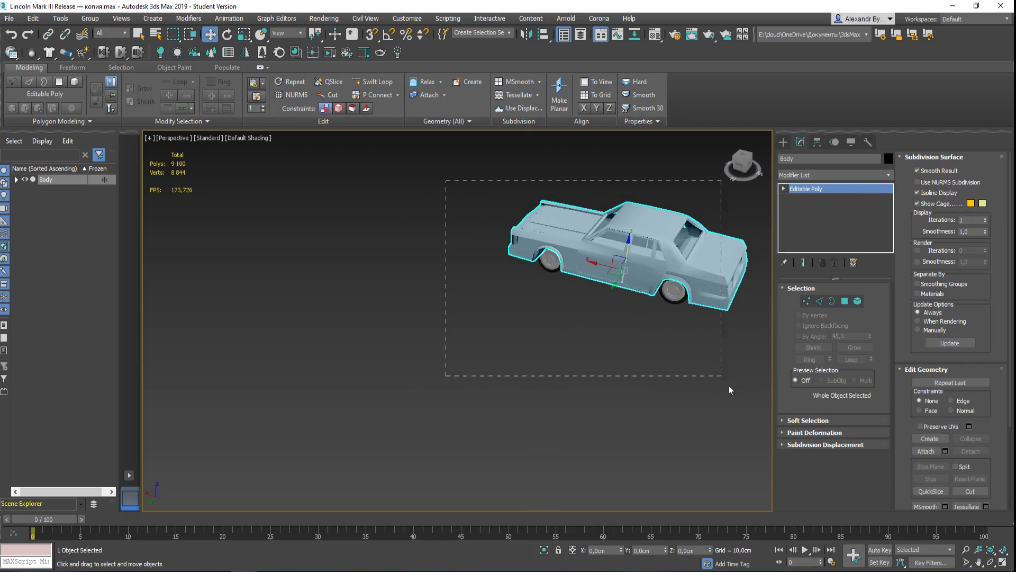
drag(729, 390, 729, 390)
click(818, 143)
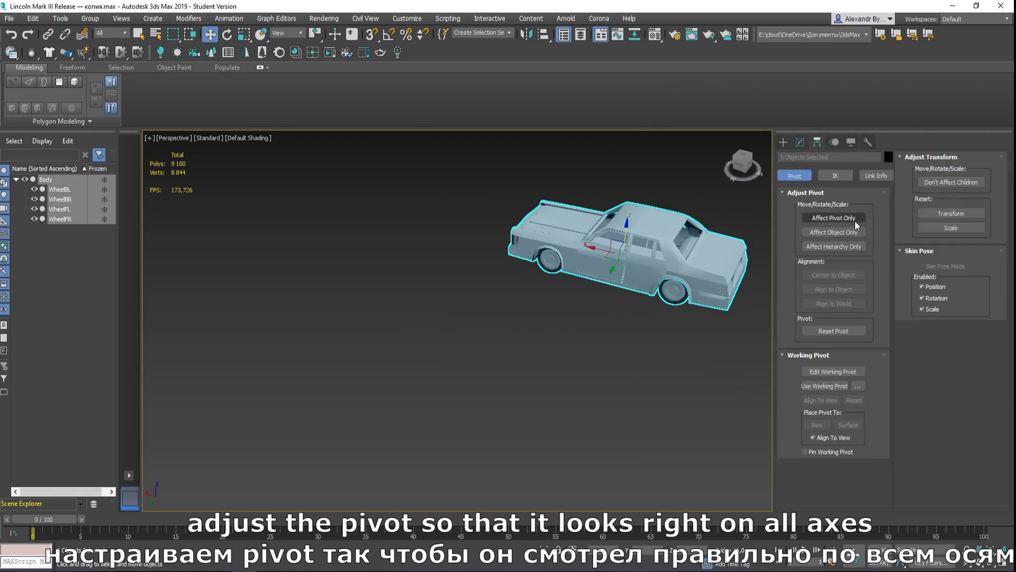
click(854, 219)
alt+middle_drag(611, 322, 565, 358)
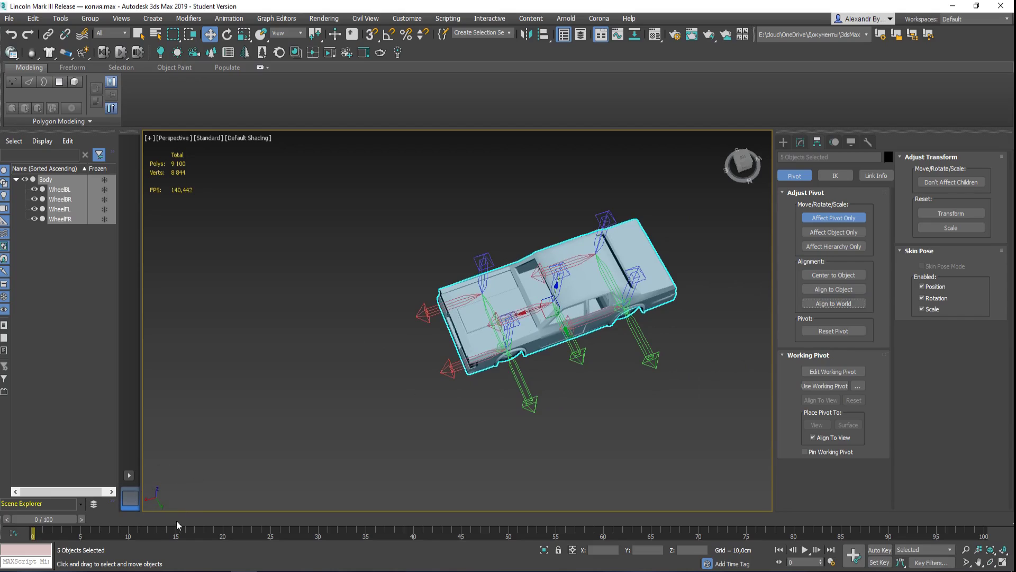
click(820, 218)
alt+middle_drag(730, 288, 483, 368)
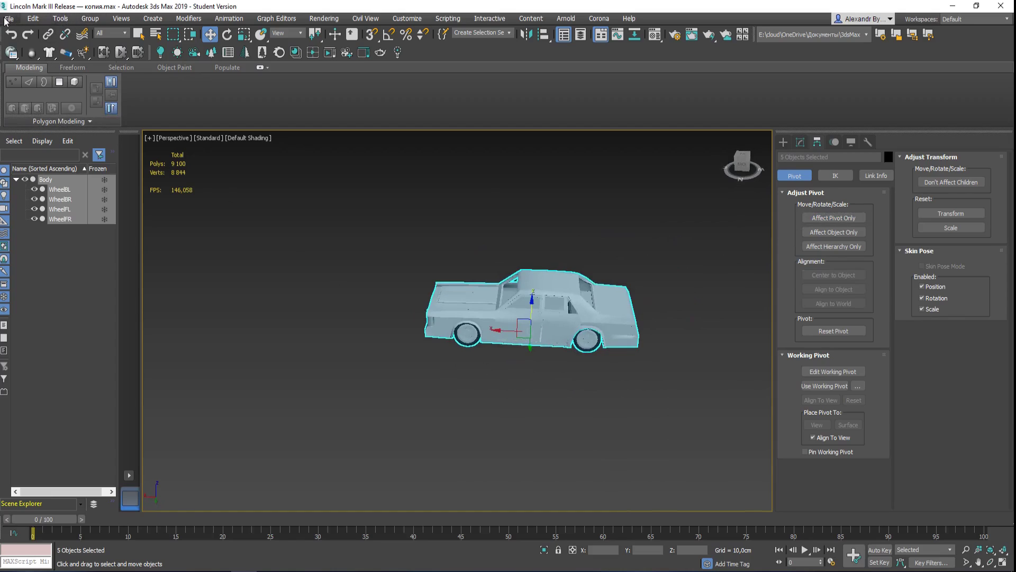
click(325, 267)
Start an FBX export of the scene and browse to the Tutorial folder inside 3DS_MAX/3DS Max
click(9, 18)
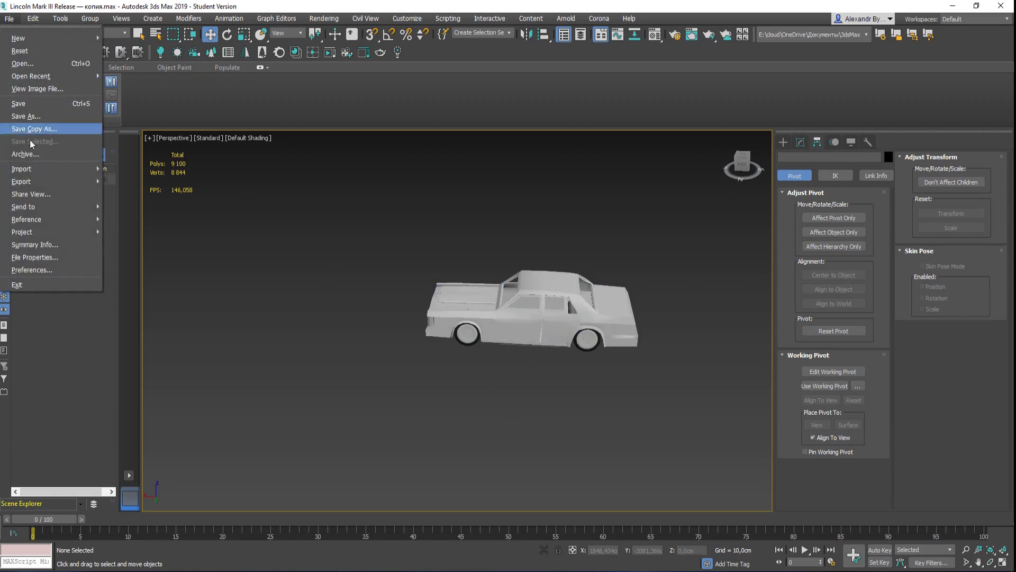
mouse_move(62, 182)
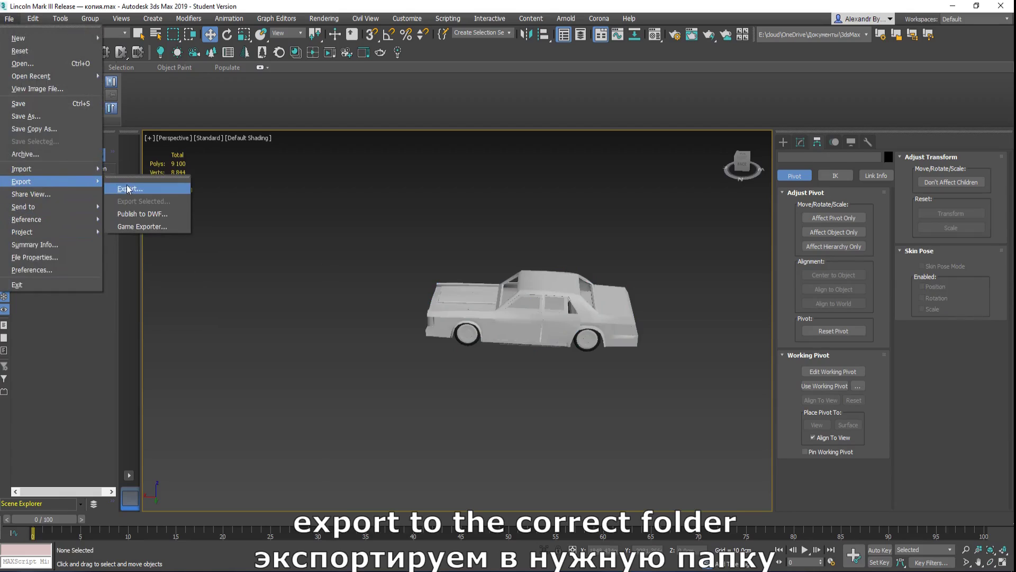
click(128, 190)
click(28, 126)
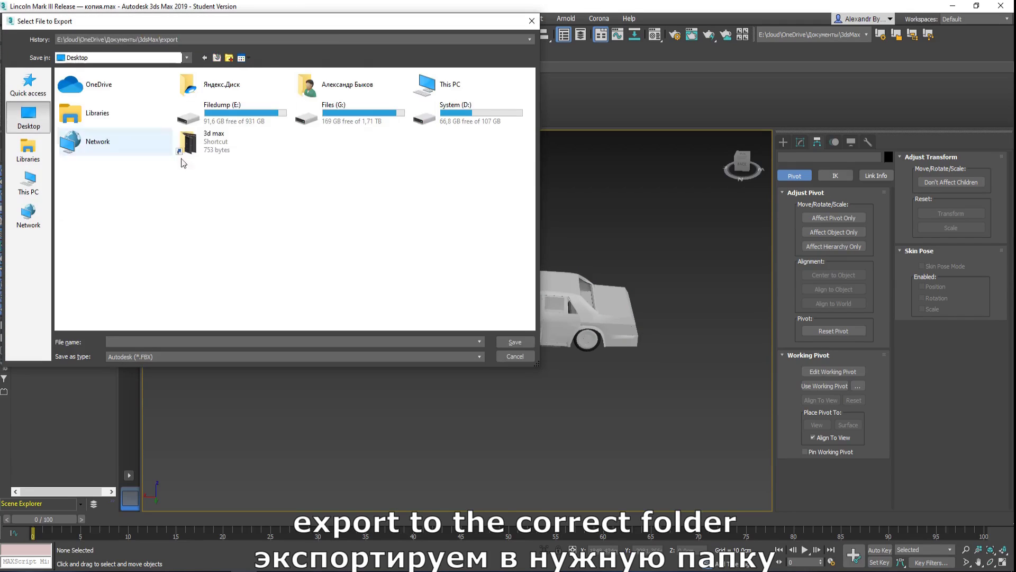
double_click(331, 207)
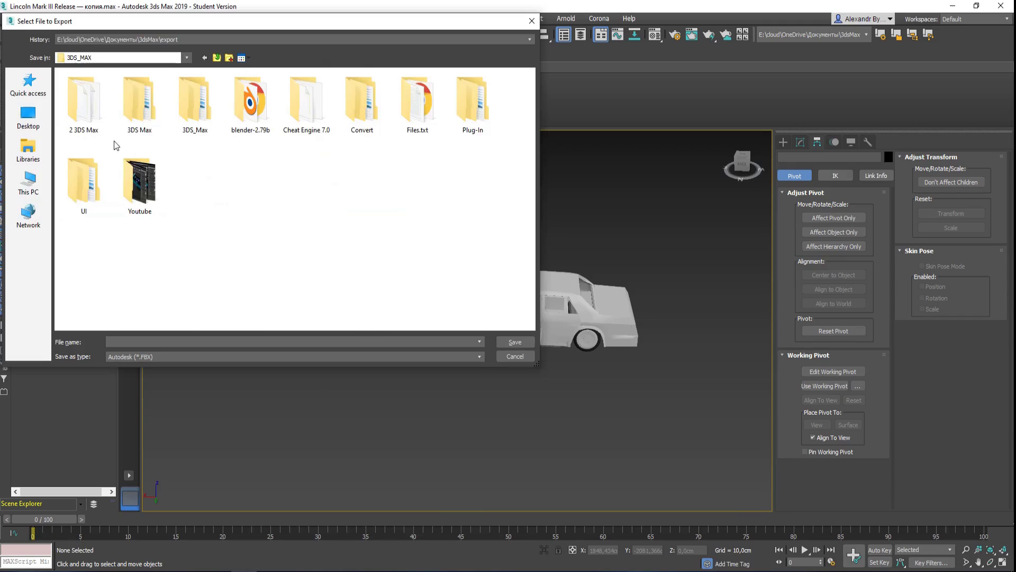
double_click(130, 116)
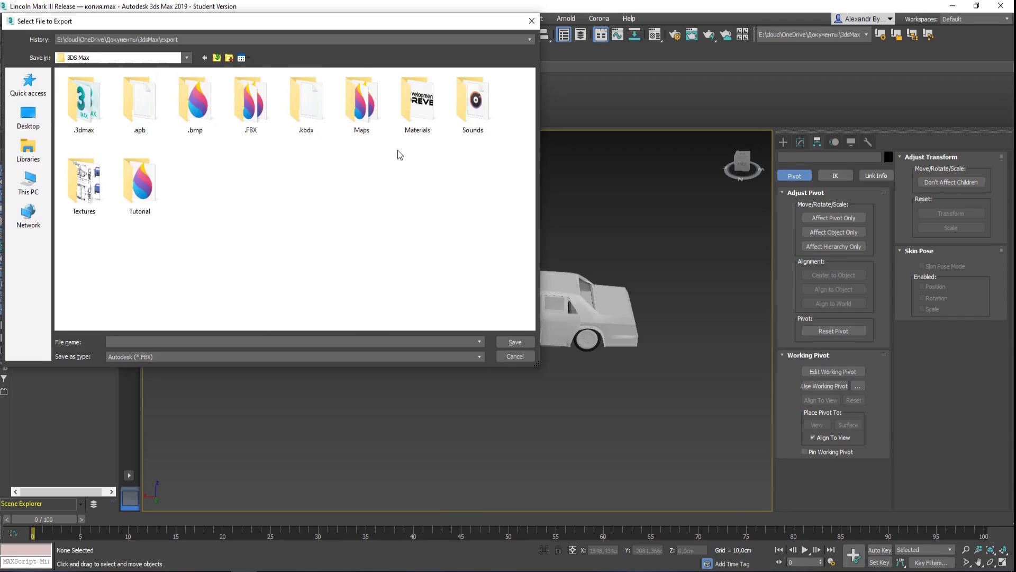
double_click(140, 183)
Export the car as VehicleTutorial.FBX, overwriting the existing file of that name
click(106, 86)
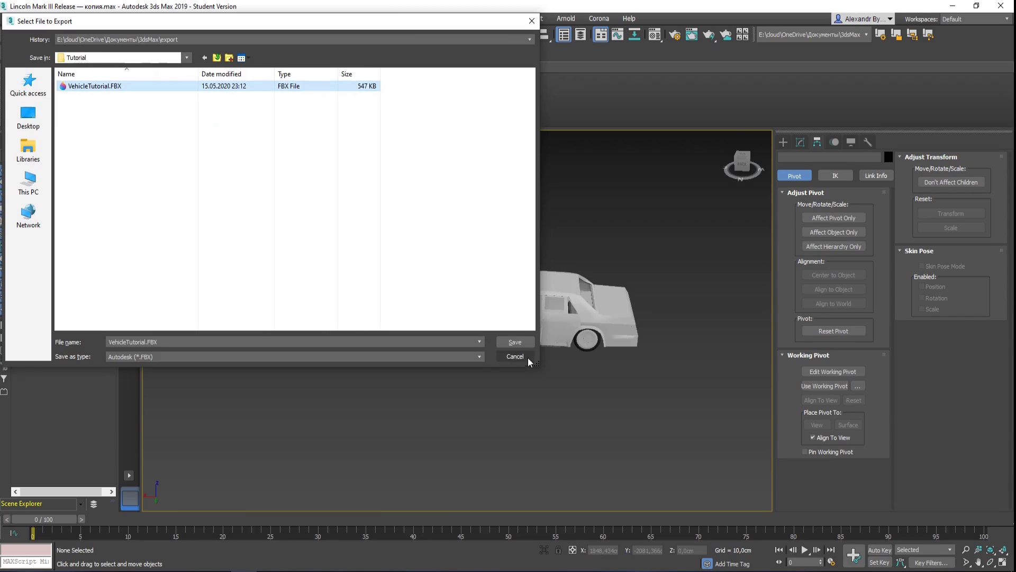
click(514, 342)
click(546, 331)
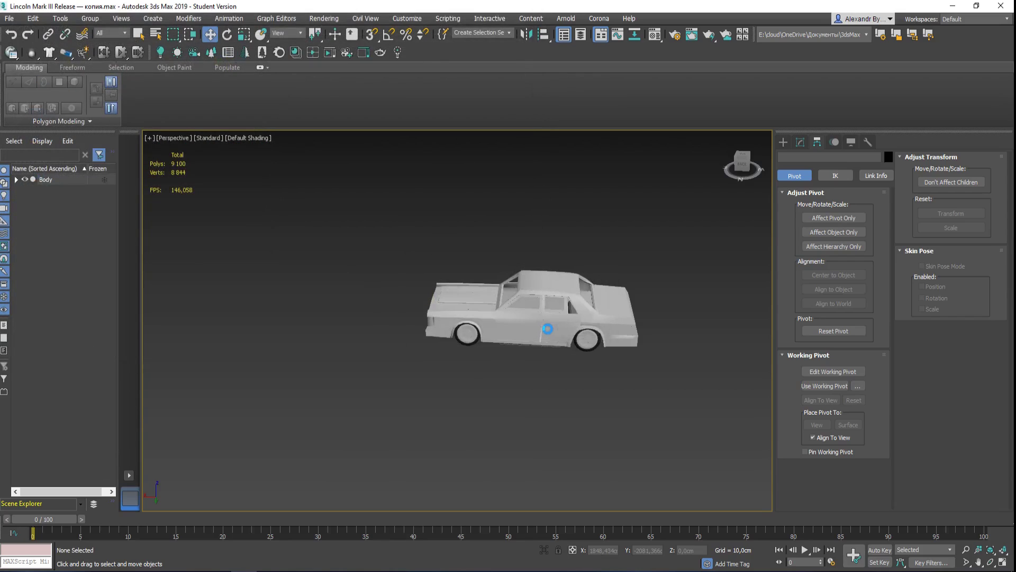
drag(658, 229, 653, 390)
click(575, 457)
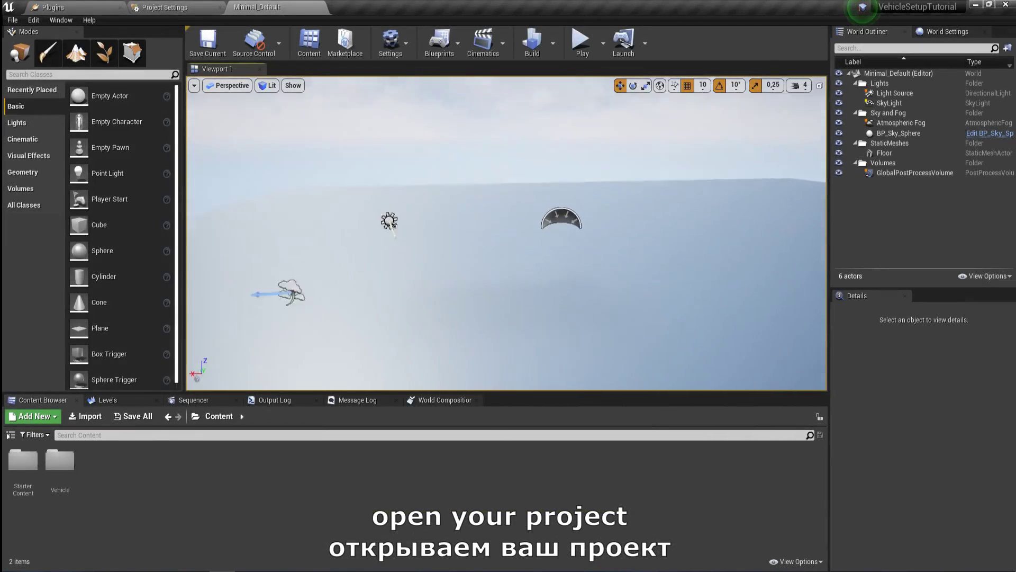
Switch to the VehicleSetupTutorial project in Unreal Editor and import VehicleTutorial.FBX into Vehicle/Mesh as a skeletal mesh
right_drag(506, 233, 514, 286)
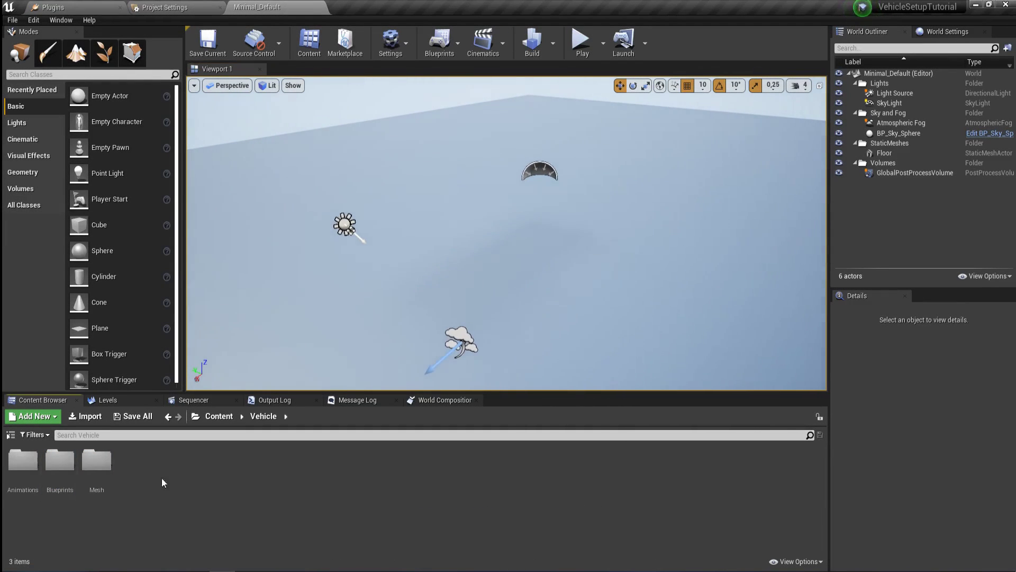
double_click(104, 465)
click(86, 417)
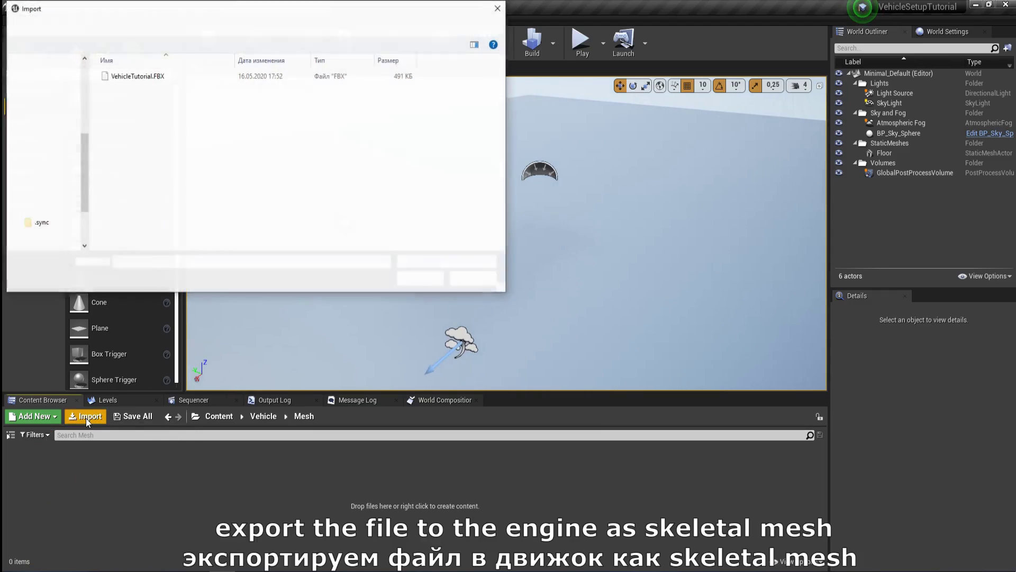
click(175, 74)
click(418, 279)
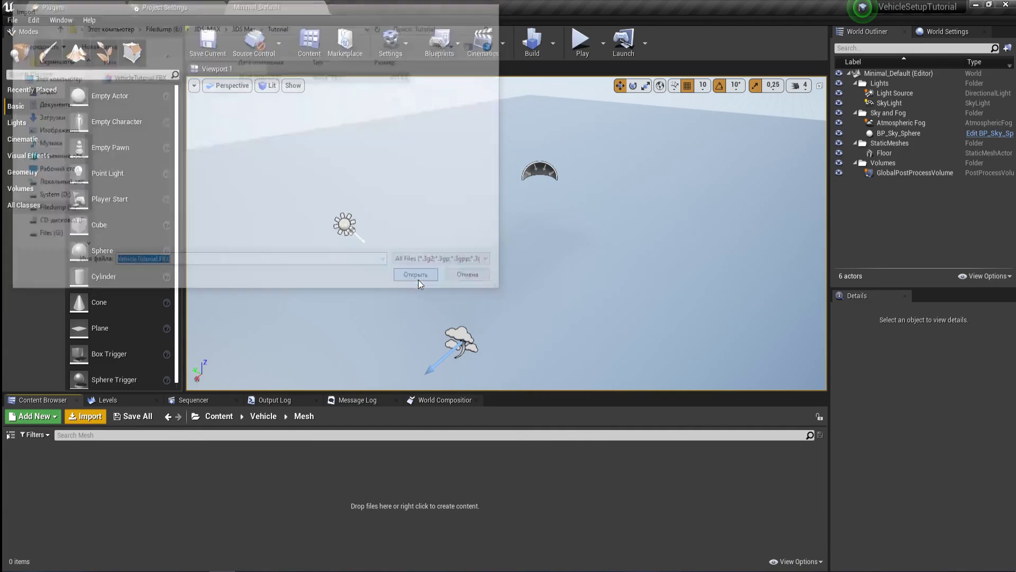
click(485, 150)
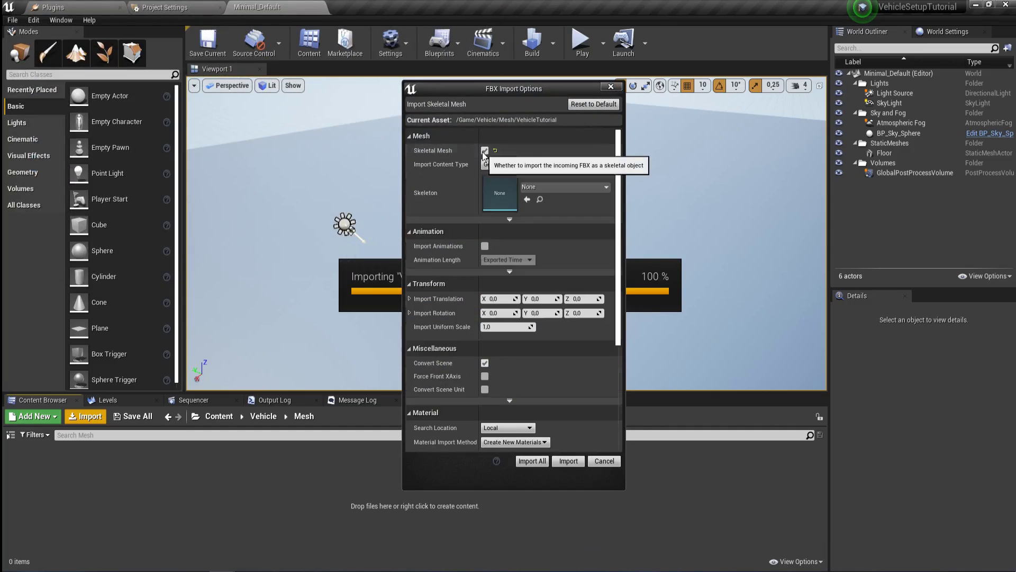
click(568, 494)
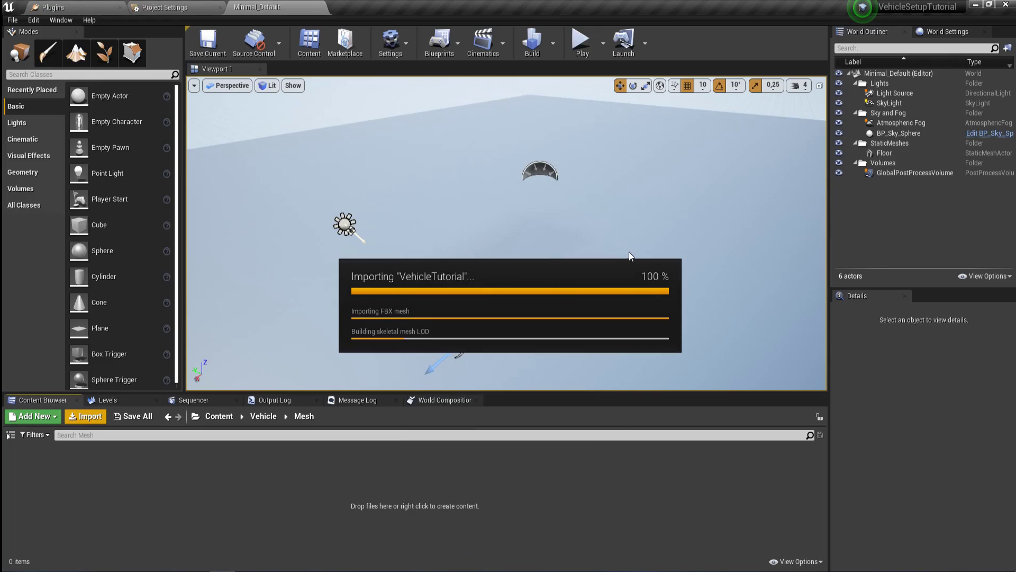
Open VehicleTutorial_PhysicsAsset and delete all its existing bodies and constraints
right_drag(544, 300, 567, 334)
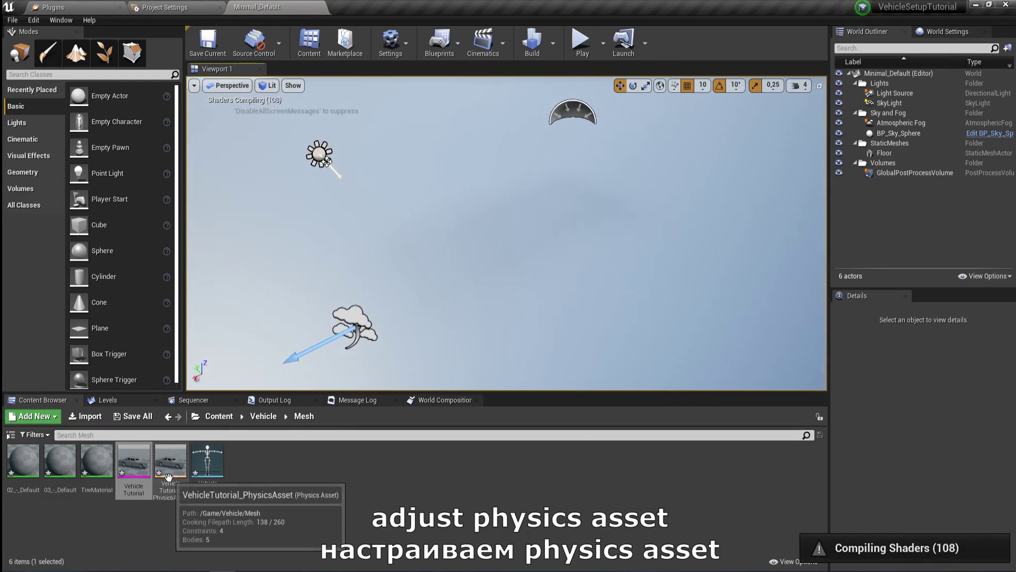
double_click(185, 474)
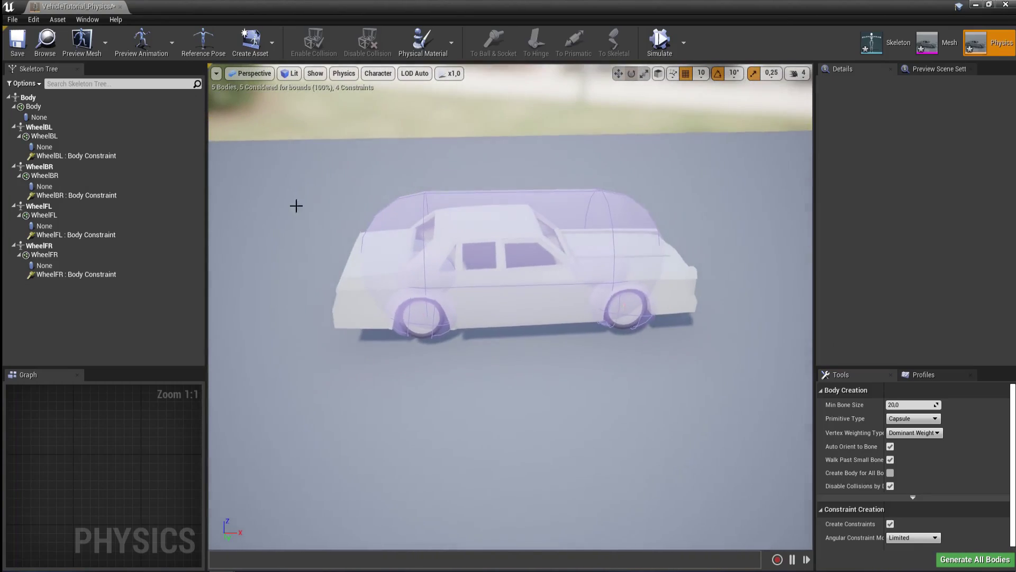
click(27, 101)
shift+click(90, 275)
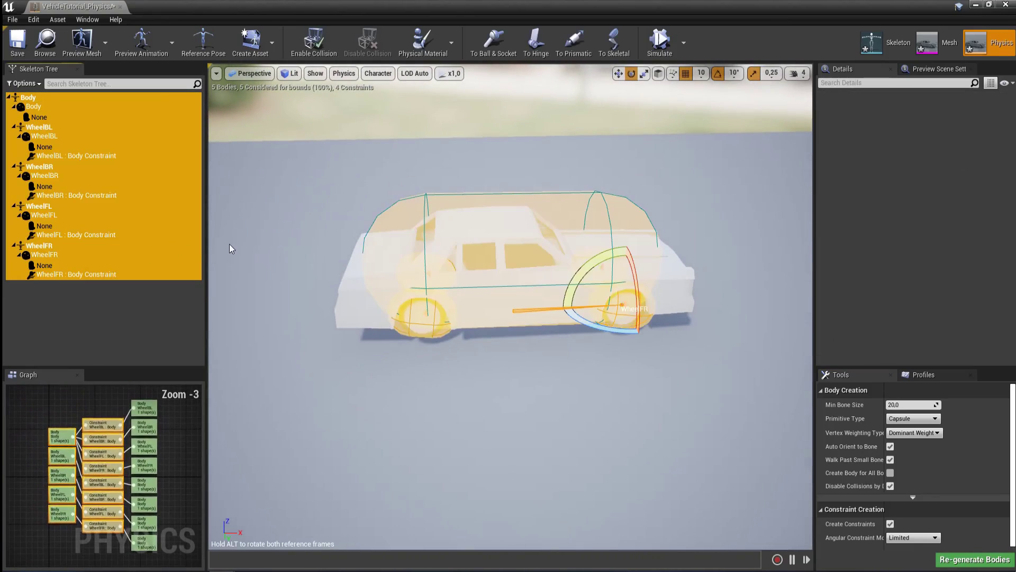
key(Delete)
Add physics bodies with the Sphere primitive type to the WheelBL, WheelBR, WheelFL and WheelFR bones
click(53, 106)
shift+click(64, 136)
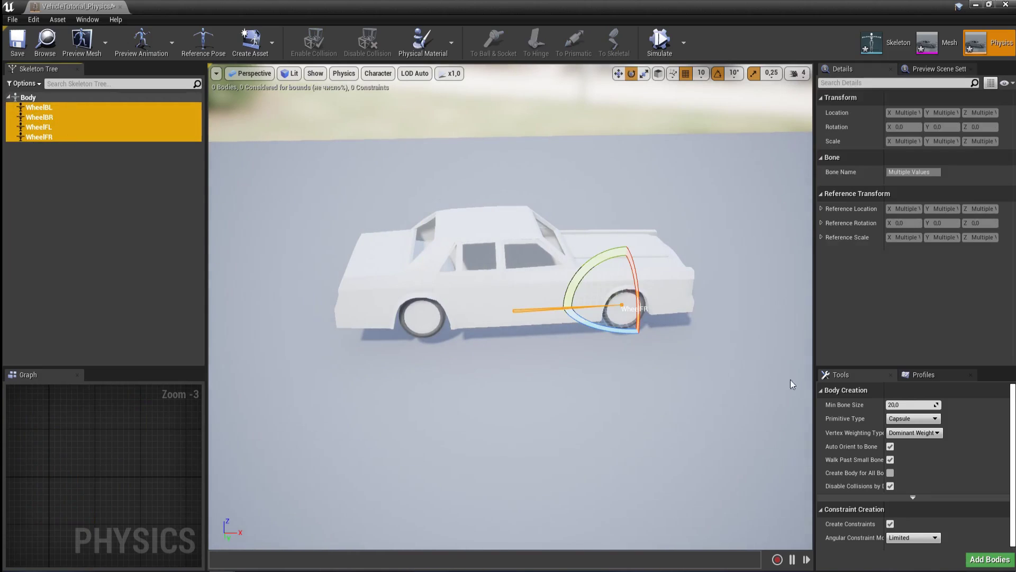
click(912, 418)
click(914, 443)
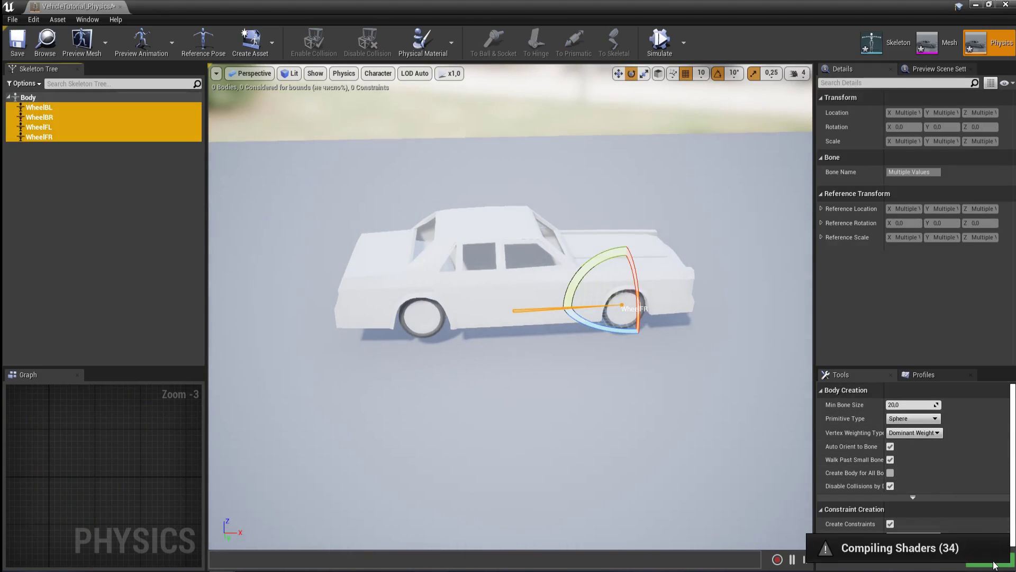
click(999, 566)
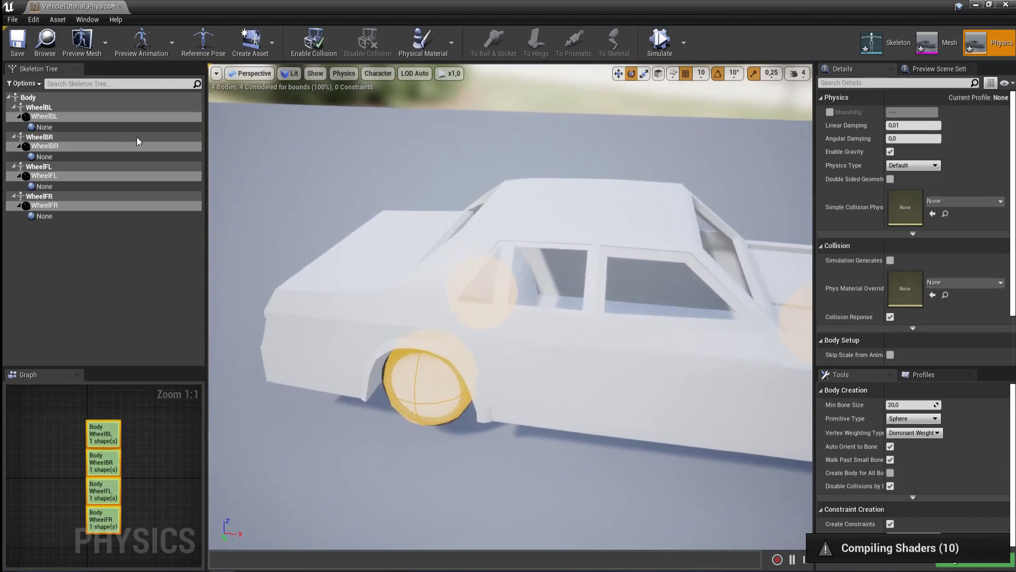
Add a Single Convex Hull physics body to the Body bone and save the physics asset
click(78, 98)
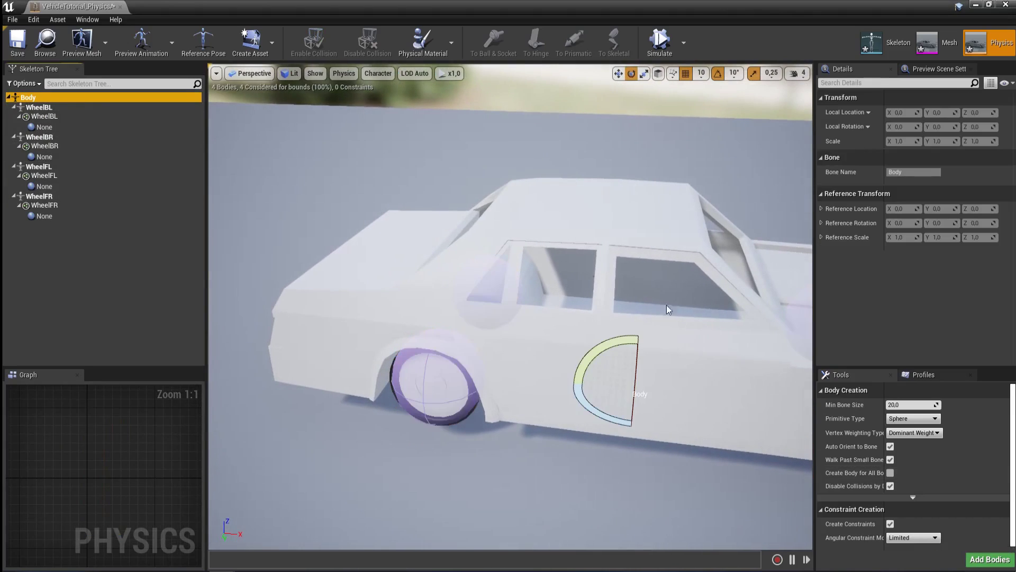
click(910, 418)
click(913, 429)
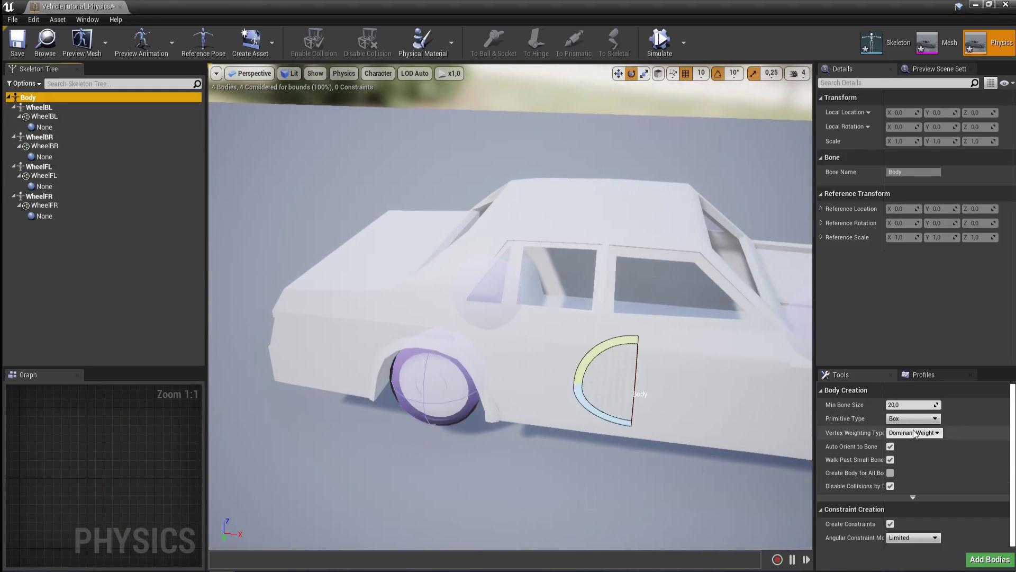
click(915, 419)
click(939, 456)
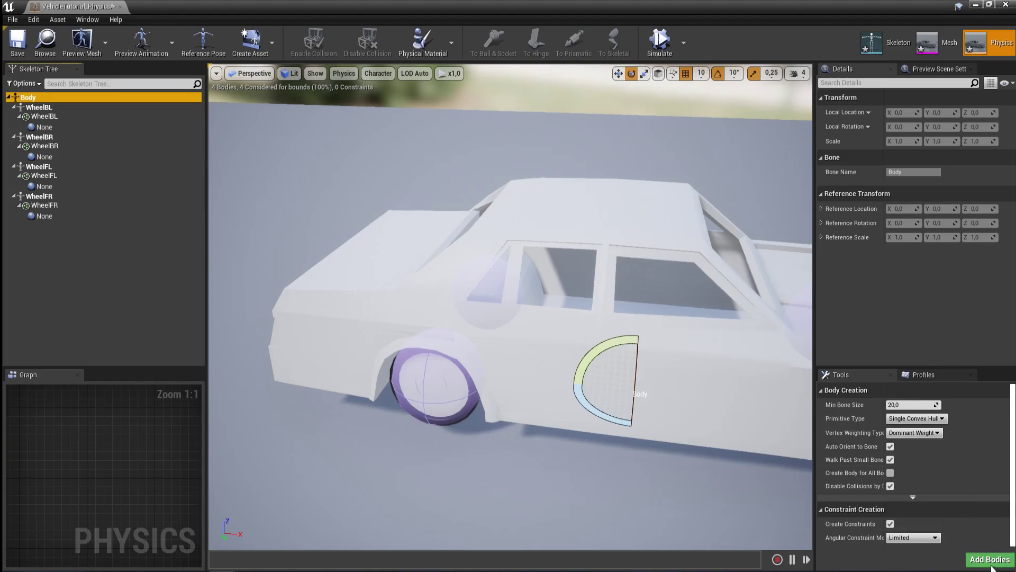
click(989, 560)
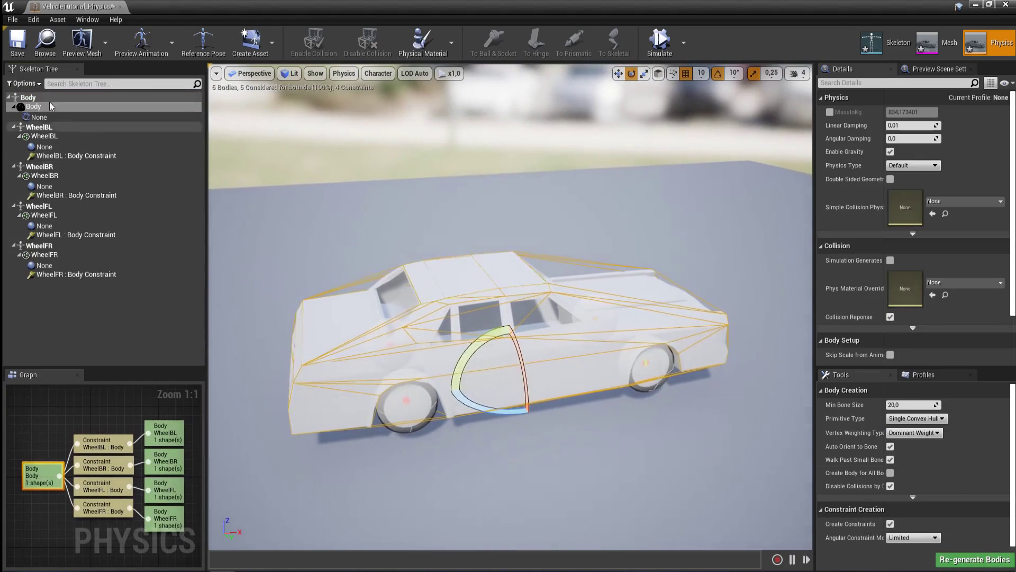
click(16, 41)
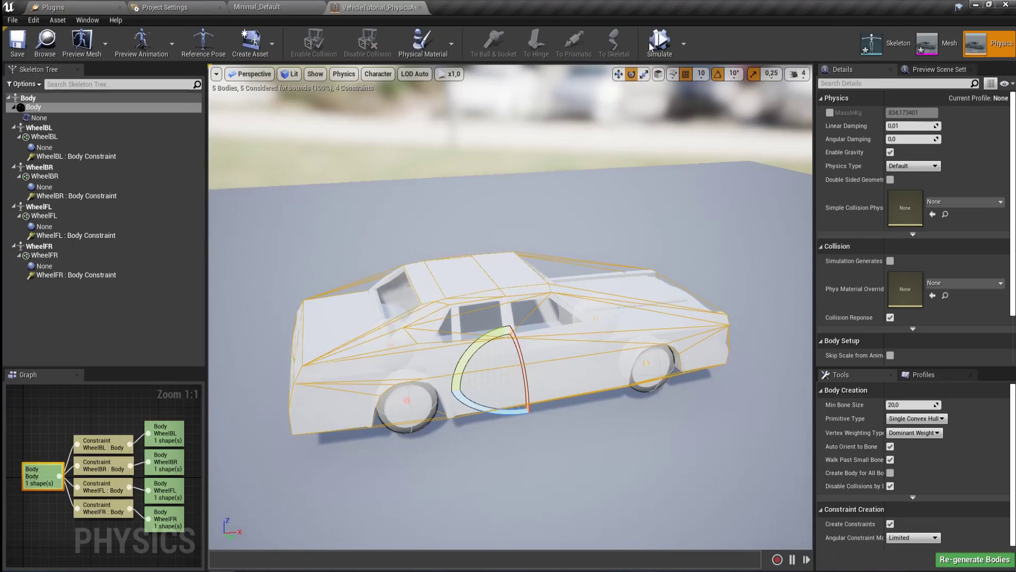
Run the physics simulation to check the car's collision bodies, and stop it
click(662, 52)
right_drag(621, 119, 621, 206)
click(656, 55)
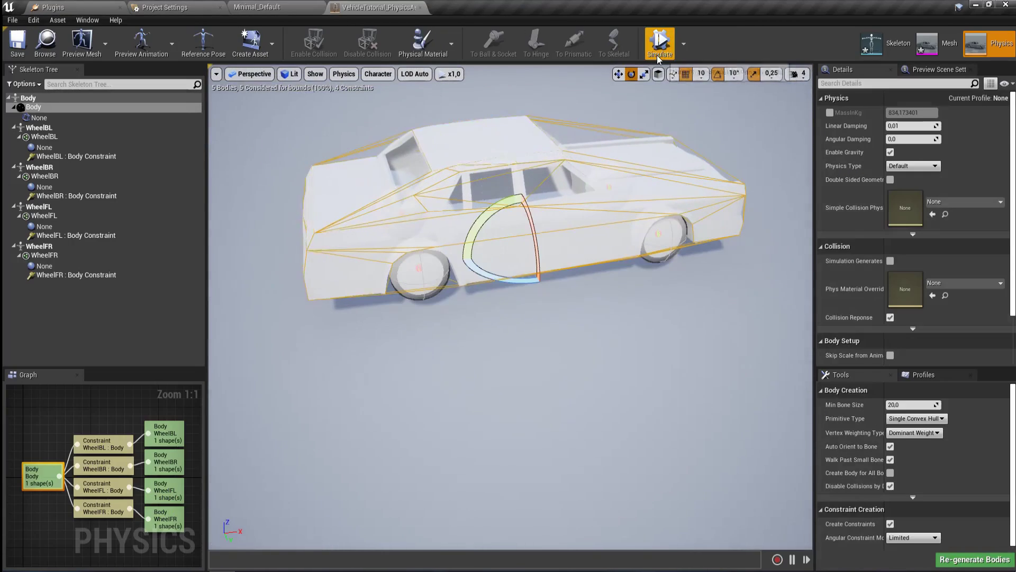
click(656, 55)
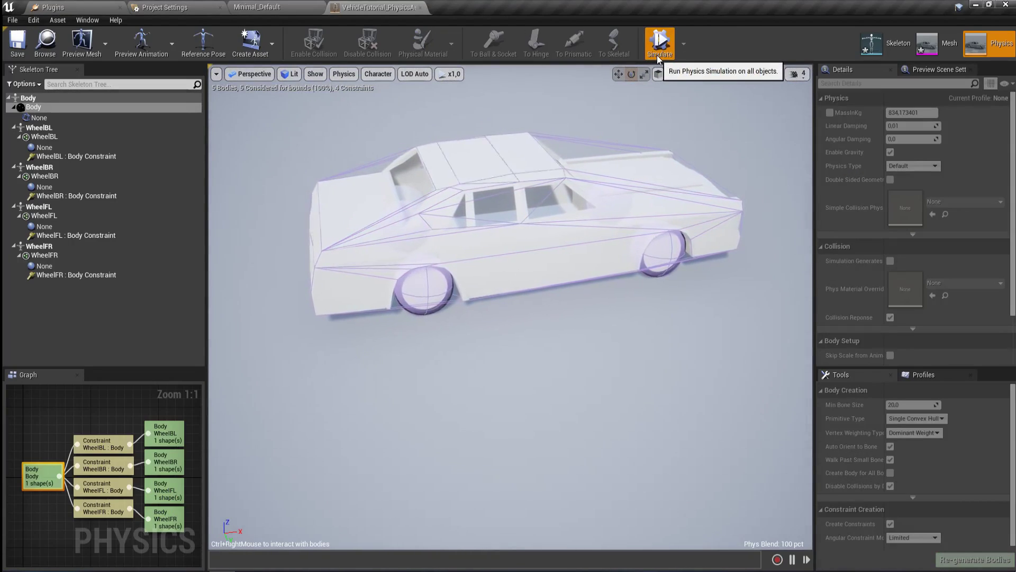
click(657, 55)
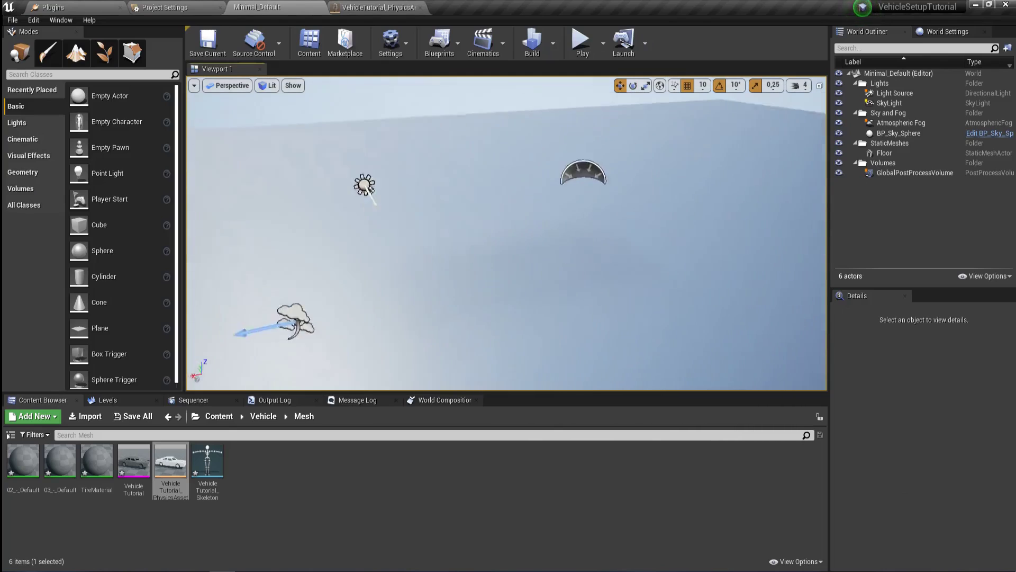
Create a WheeledVehicle blueprint named Vehicle in the Vehicle/Blueprints folder and open it for editing
click(264, 416)
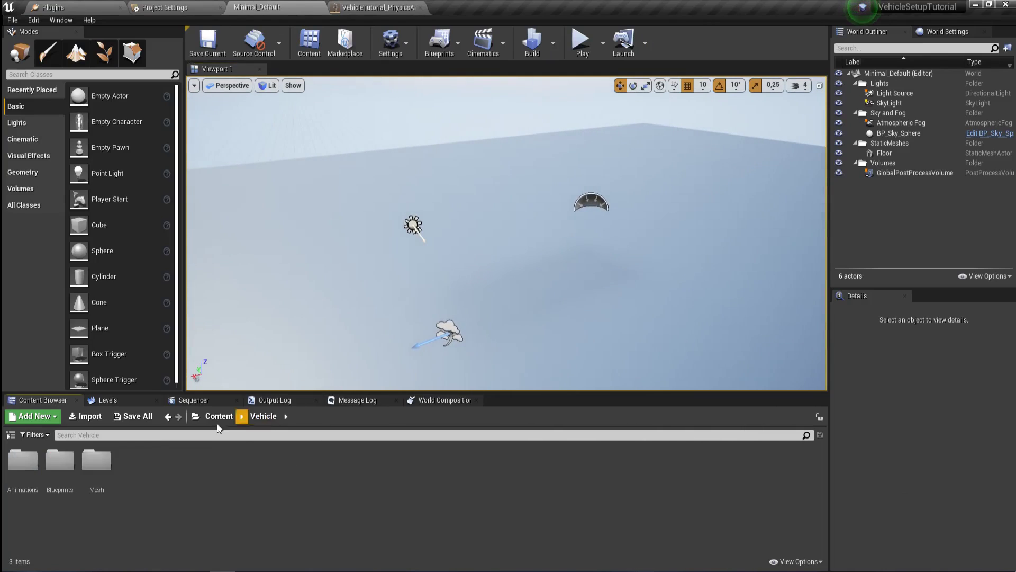
double_click(59, 465)
right_click(127, 503)
click(180, 222)
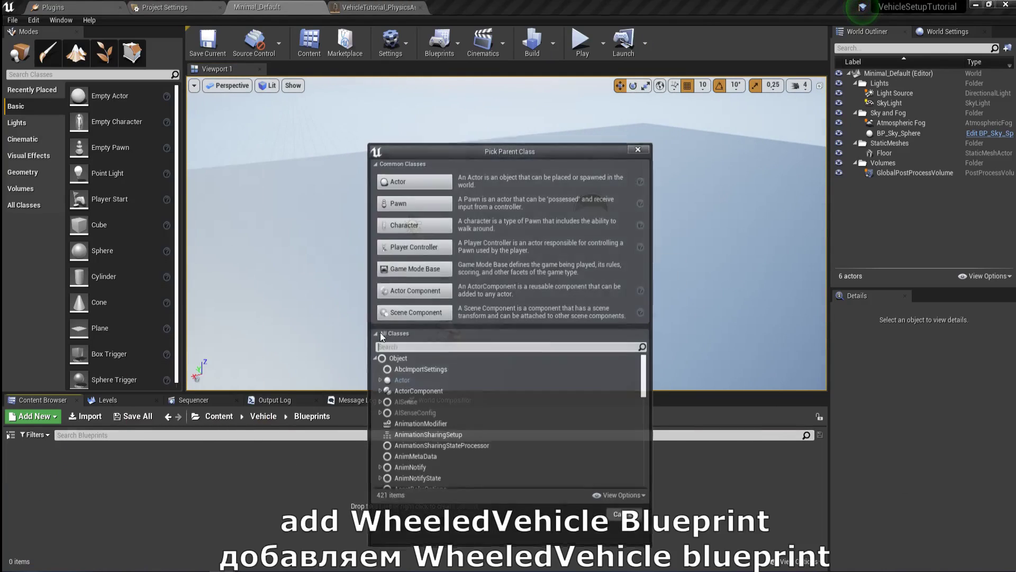
text(vehi)
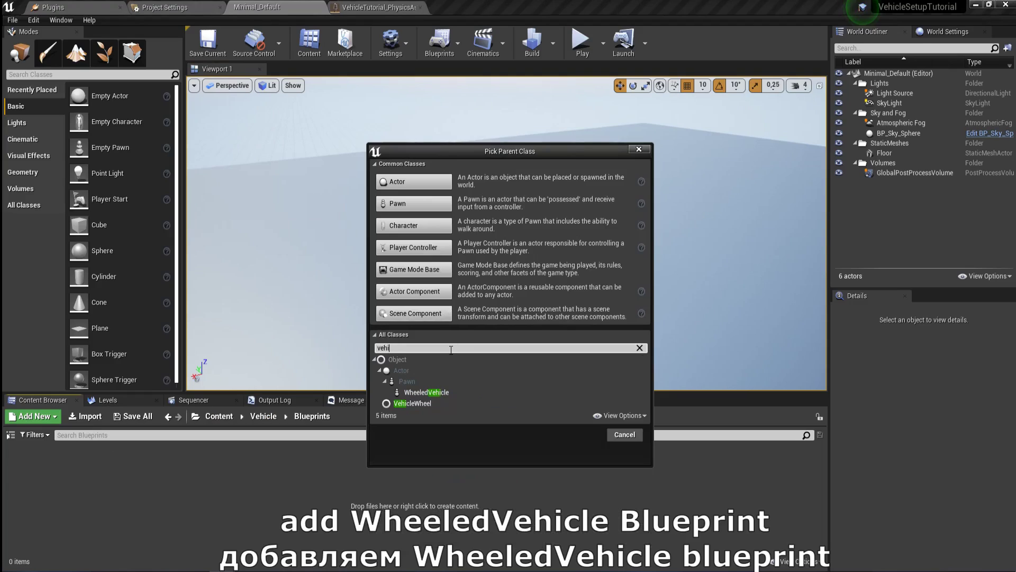
click(449, 393)
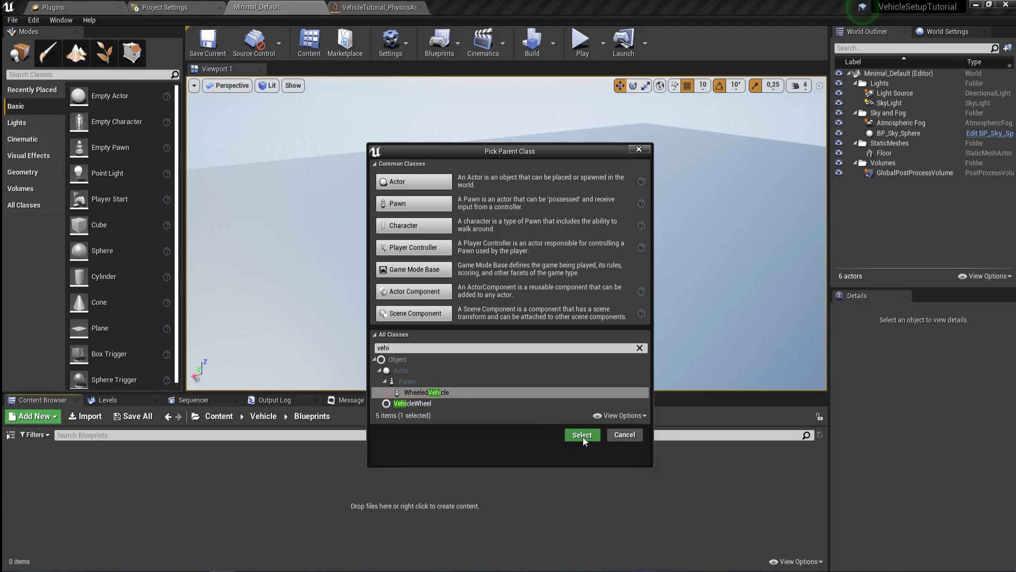
click(582, 436)
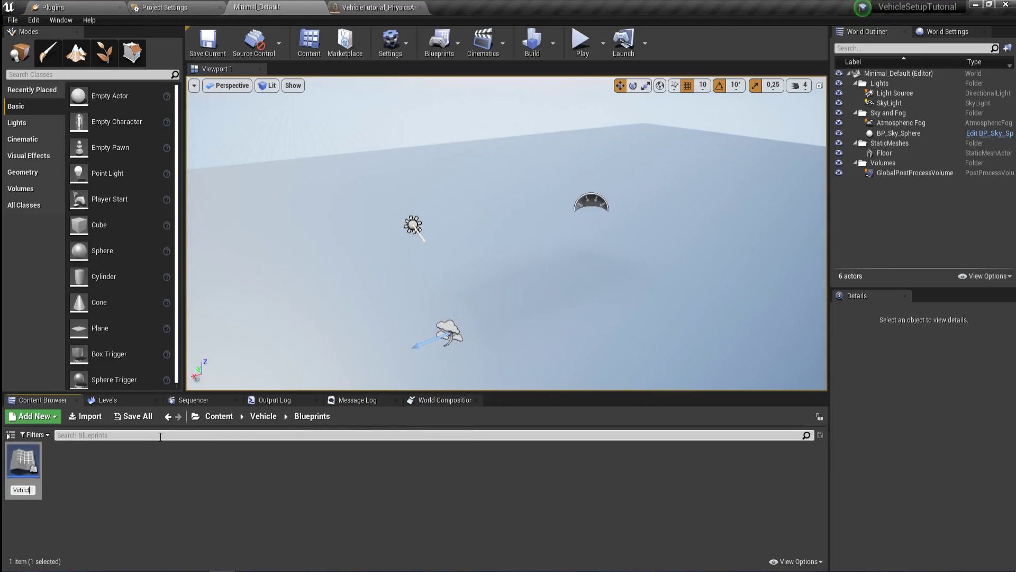
text(Vehicle)
key(Return)
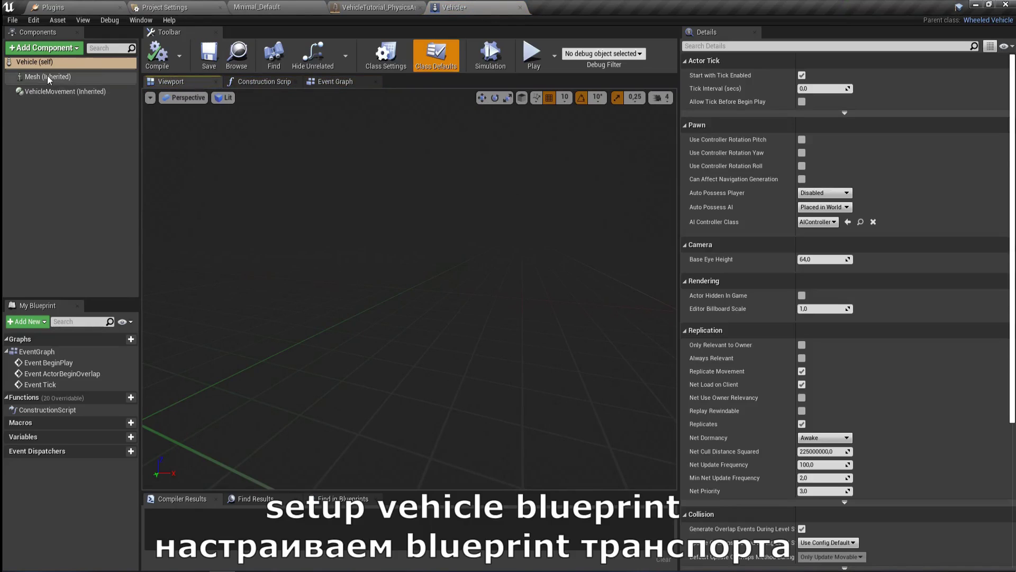
Assign the VehicleTutorial skeletal mesh to the blueprint's inherited Mesh component
click(48, 77)
click(900, 314)
click(909, 460)
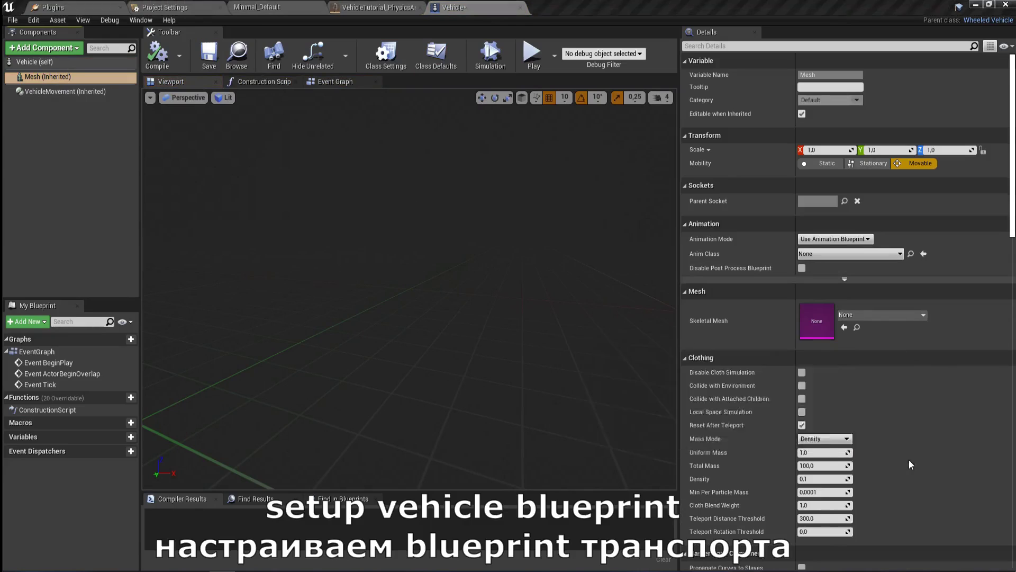
right_drag(409, 289, 445, 333)
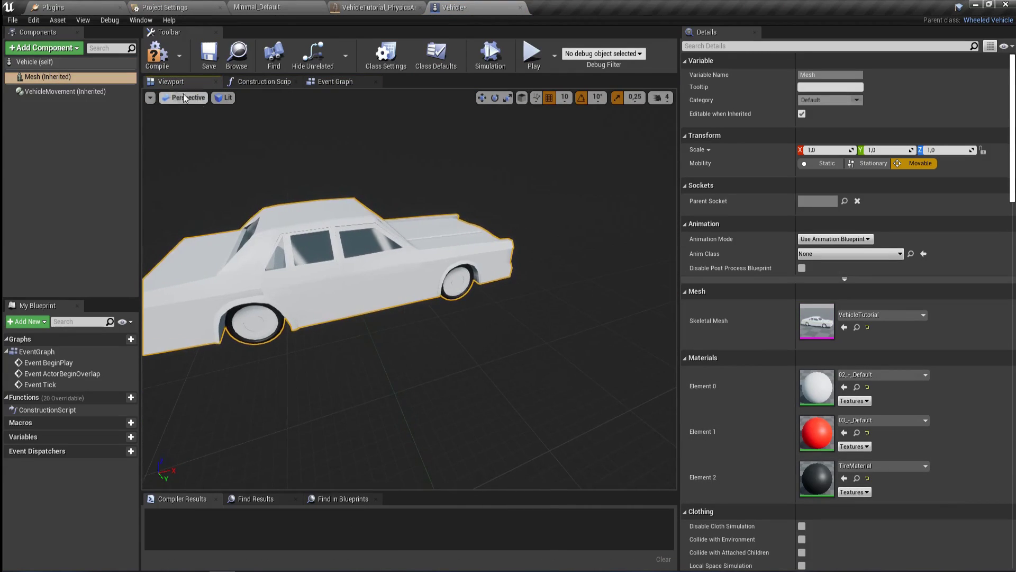
Expand the Wheel Setups array of the VehicleMovement component and all four of its wheel entries
click(59, 92)
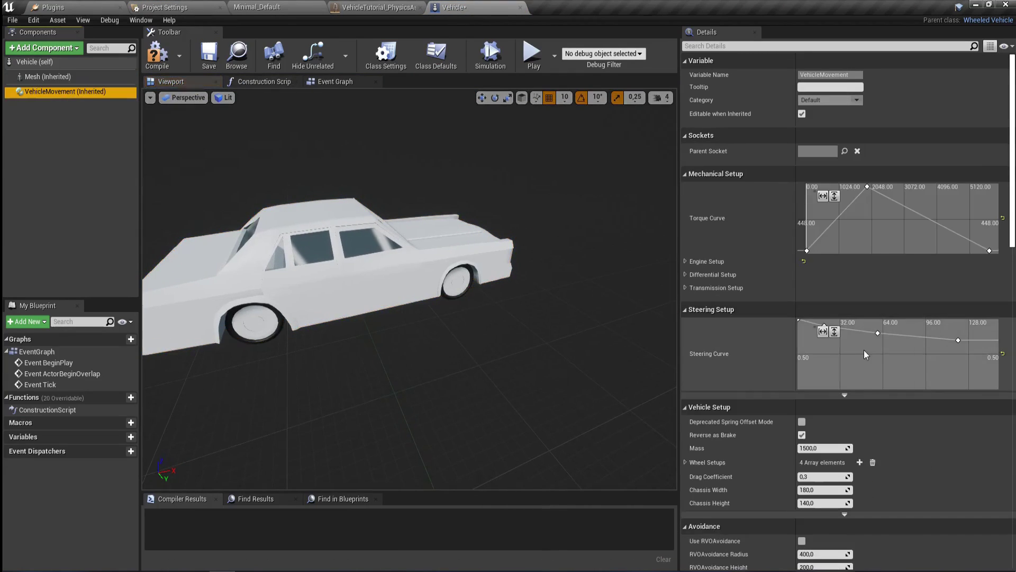
click(685, 461)
scroll(688, 465, down, 1)
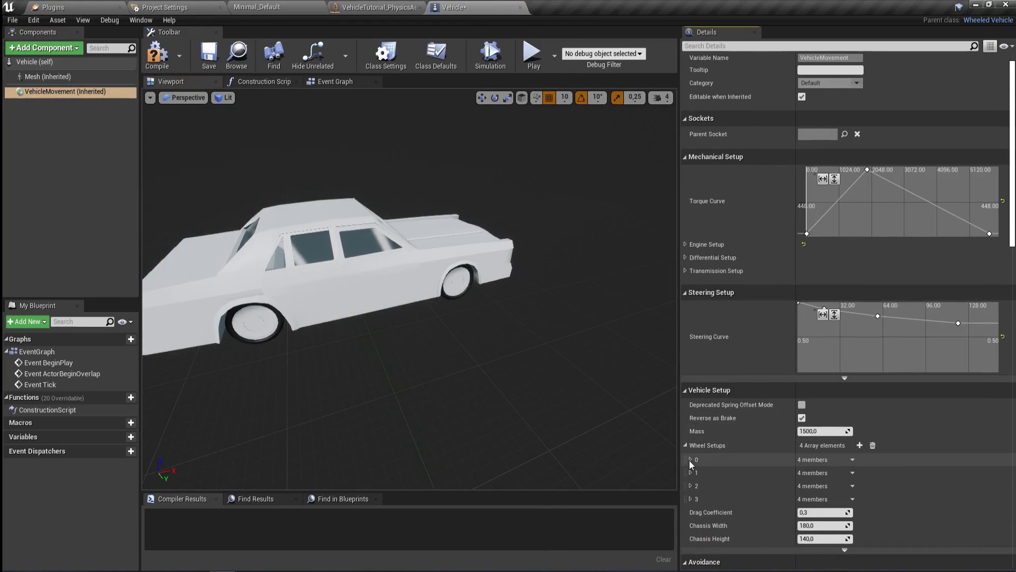
click(690, 459)
scroll(697, 479, down, 2)
click(691, 492)
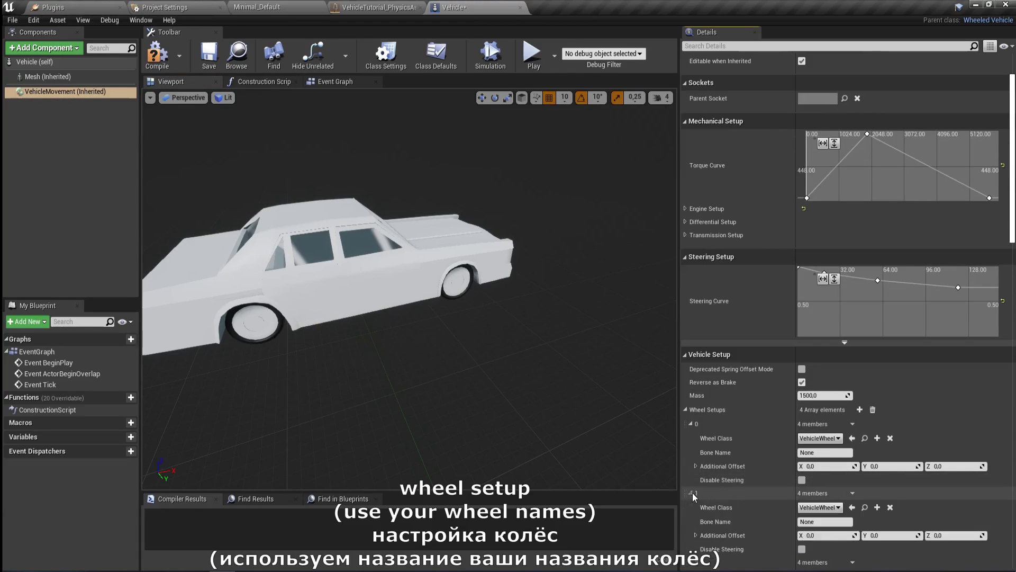
scroll(692, 492, down, 2)
click(693, 492)
scroll(694, 500, down, 1)
scroll(694, 506, down, 2)
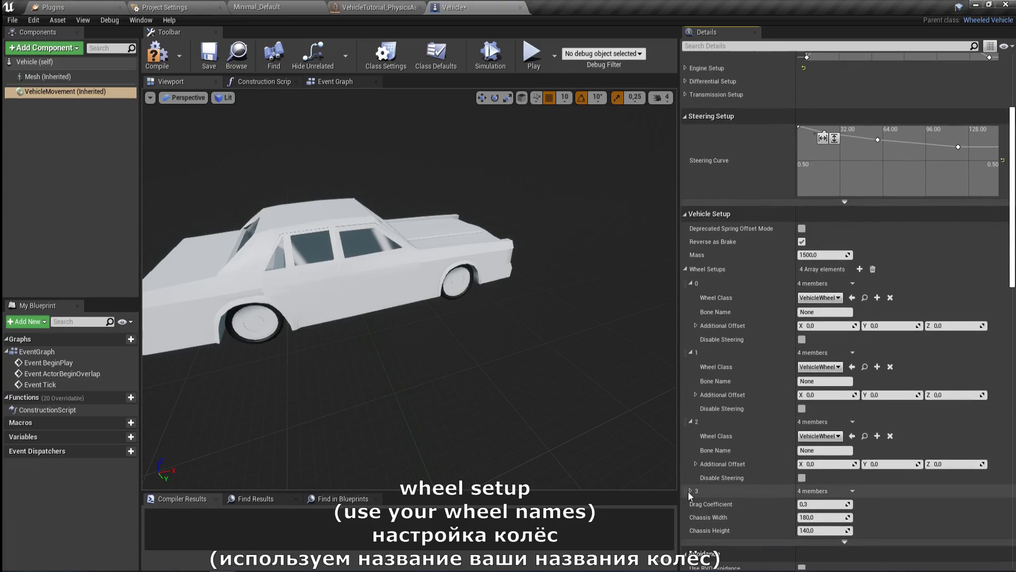
click(691, 491)
right_drag(538, 302, 588, 273)
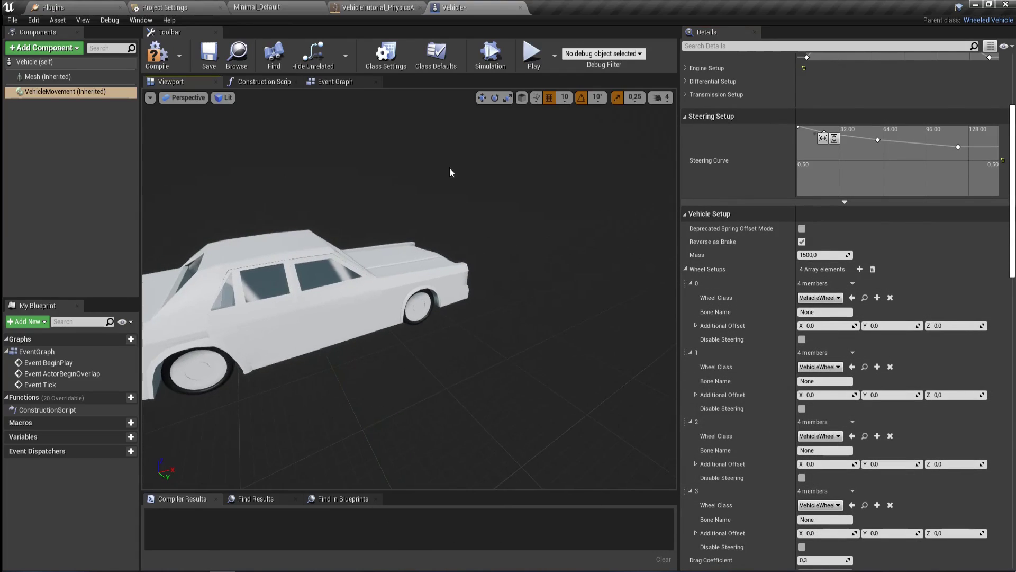
Open the car's skeleton from the physics asset, inspect the wheel bones and copy the WheelFR bone's name
click(363, 8)
click(889, 47)
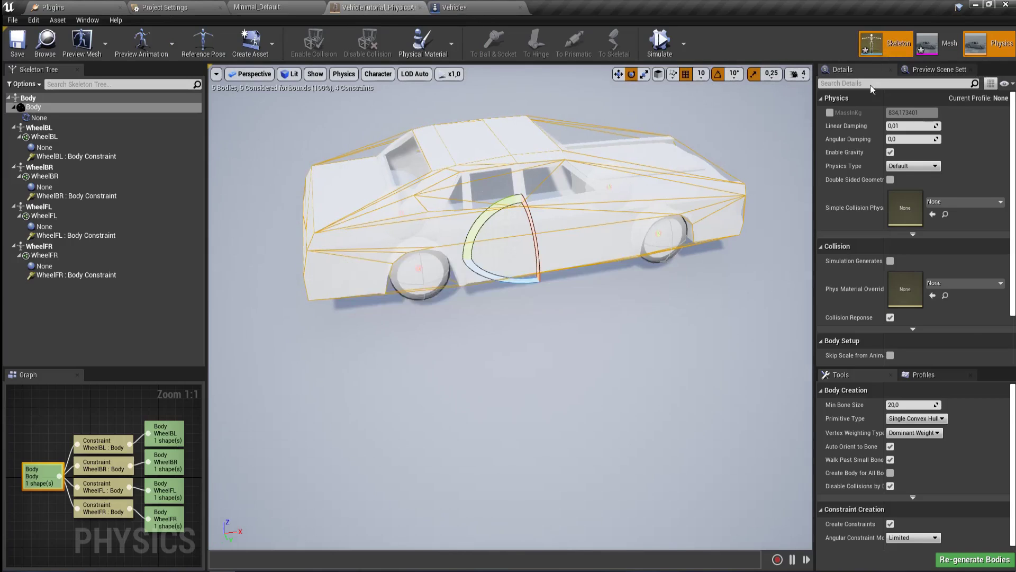
click(100, 108)
click(90, 117)
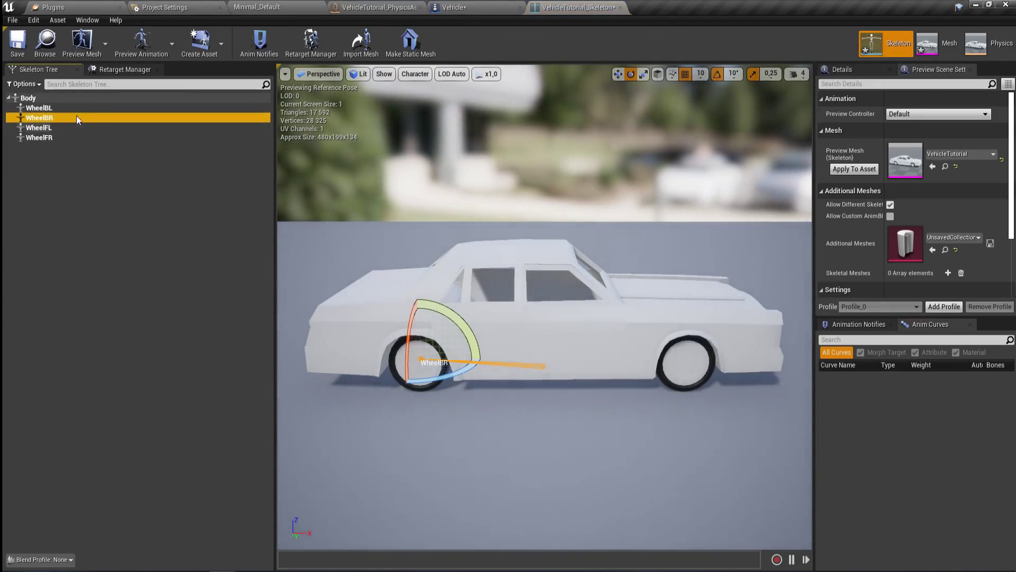
click(72, 108)
shift+click(90, 137)
right_drag(424, 254, 582, 207)
right_drag(432, 187, 318, 249)
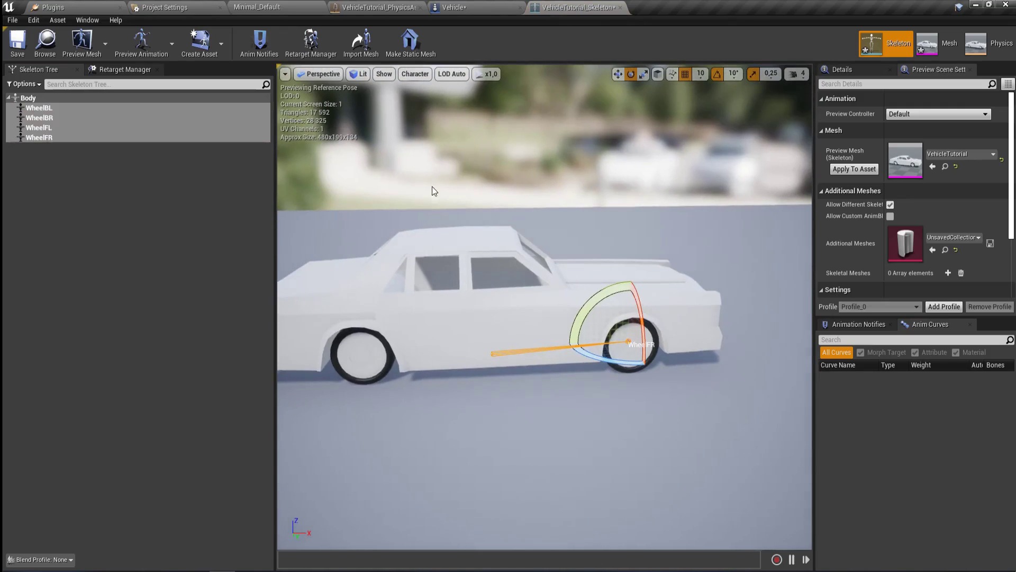
click(53, 138)
right_click(51, 139)
click(125, 139)
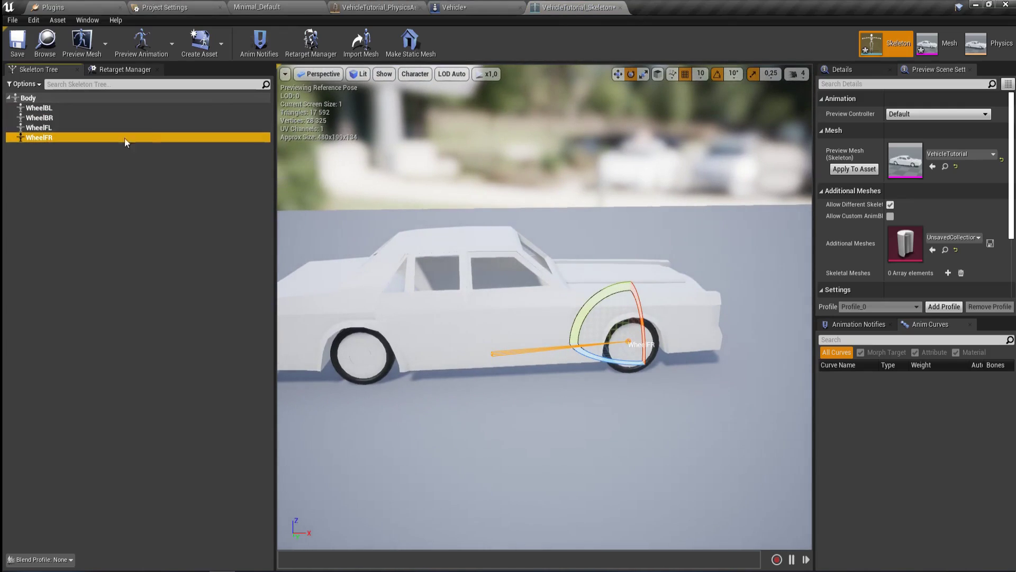
In the Vehicle blueprint, set the bone names of wheel setups 0 and 1 to WheelFR and WheelFL
click(453, 8)
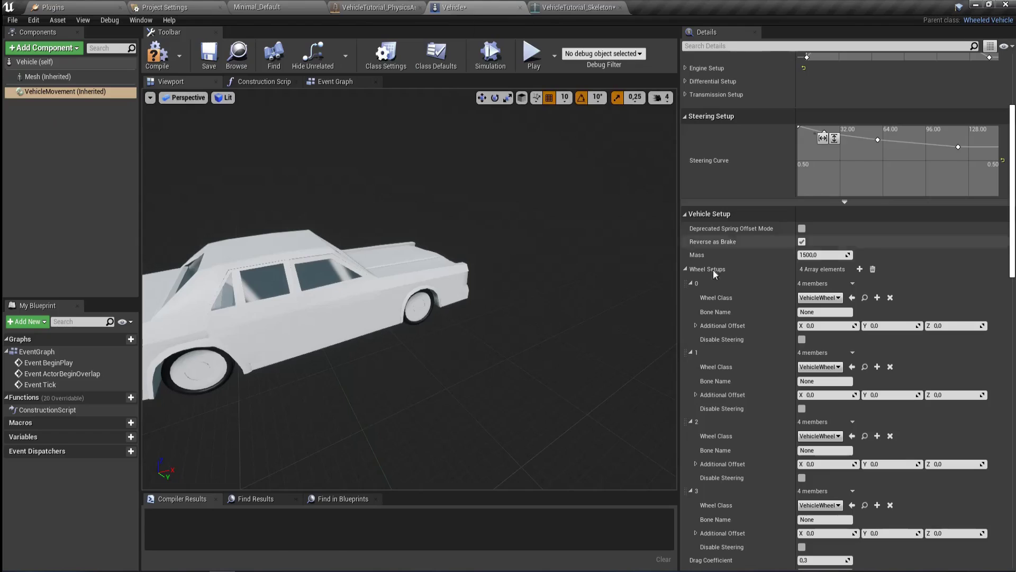
click(833, 311)
text(WheelFR)
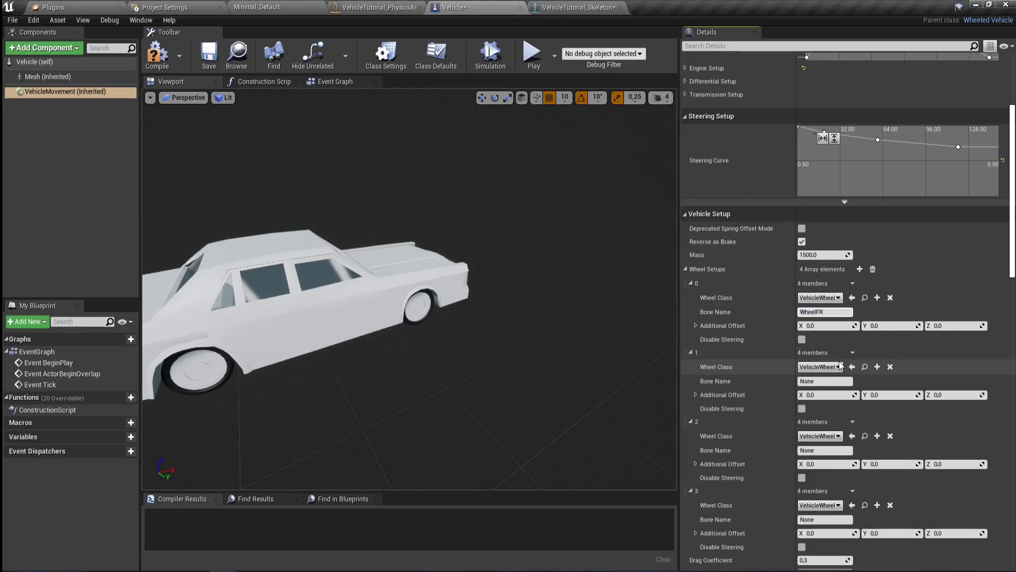
click(825, 380)
text(WheelFR)
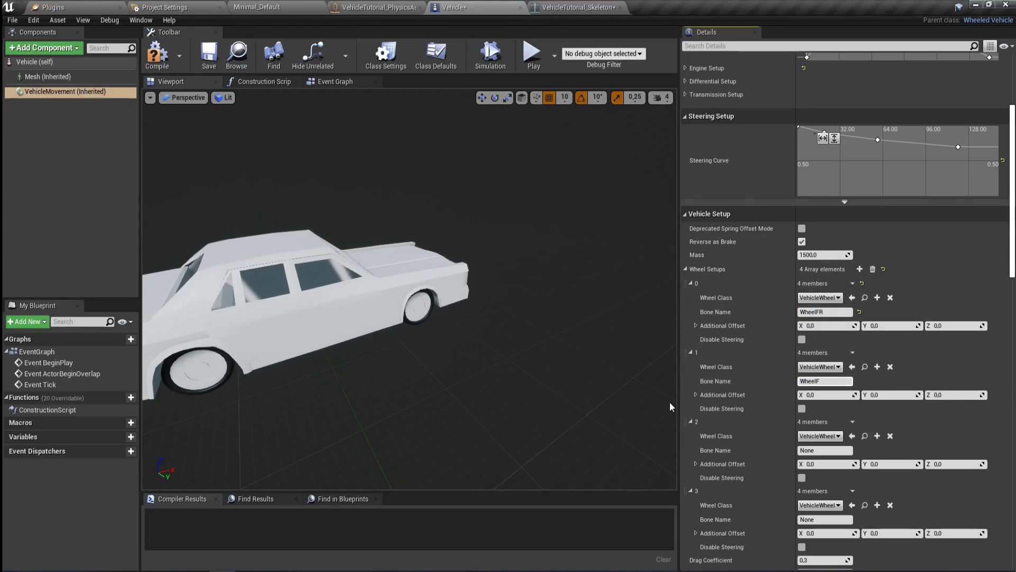
key(BackSpace)
text(L)
Set the bone names of wheel setups 2 and 3 to WheelBR and WheelBL
click(833, 450)
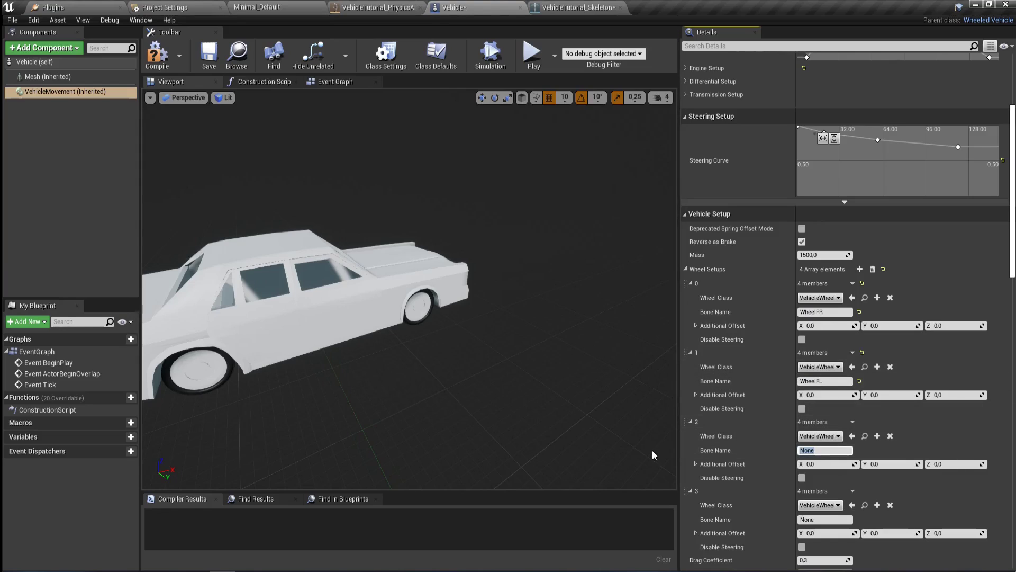
key(BackSpace)
key(BackSpace)
text(BR)
key(Return)
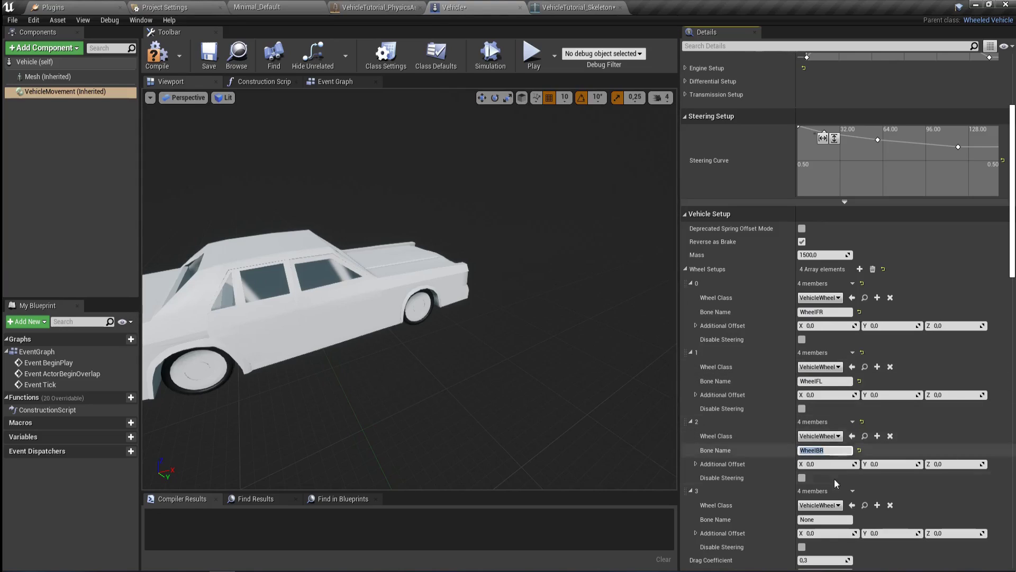
click(839, 519)
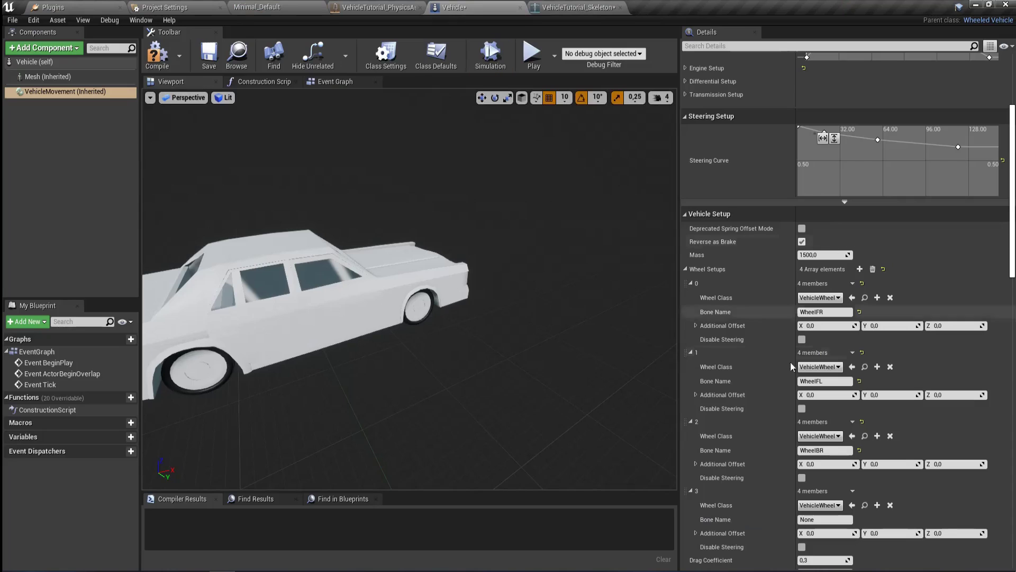
text(WheelFR)
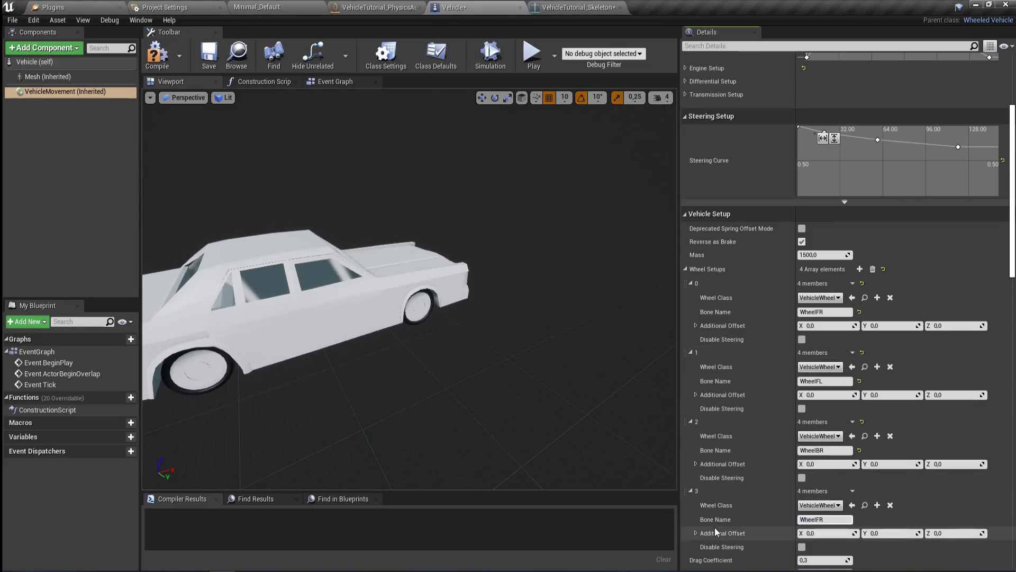
key(BackSpace)
key(BackSpace)
text(BL)
key(Return)
Add a Spring Arm component as a child of the Mesh component
right_drag(466, 317, 402, 344)
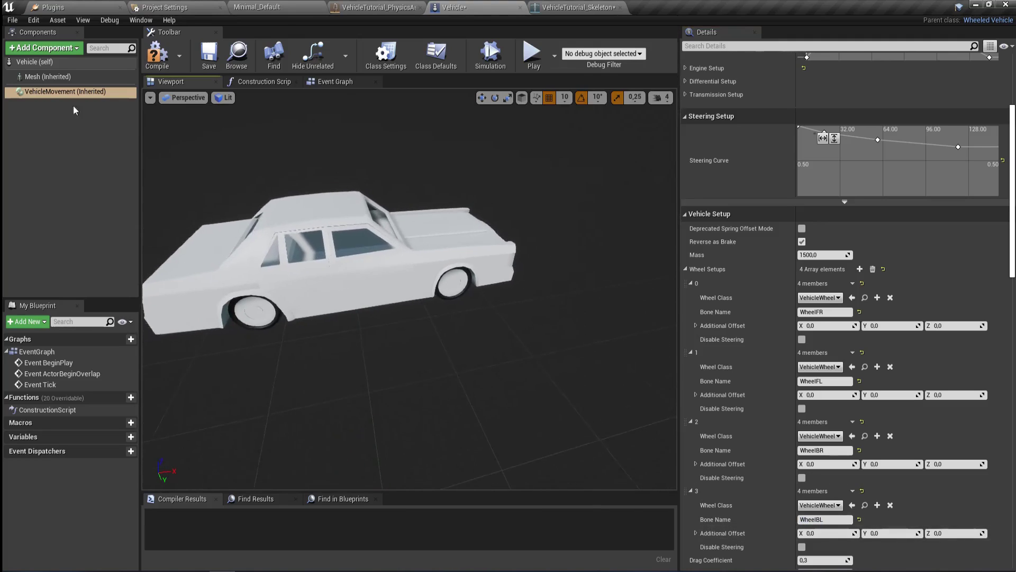
click(53, 76)
click(45, 48)
scroll(64, 185, down, 2)
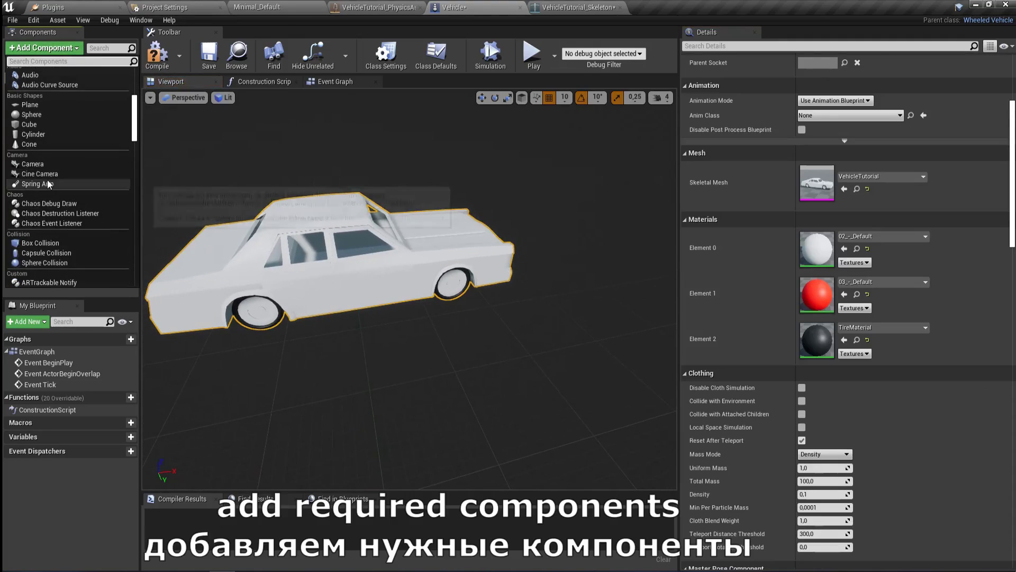
click(37, 185)
Raise the spring arm slightly above its original position and set its Target Arm Length to 600
right_drag(376, 244, 312, 245)
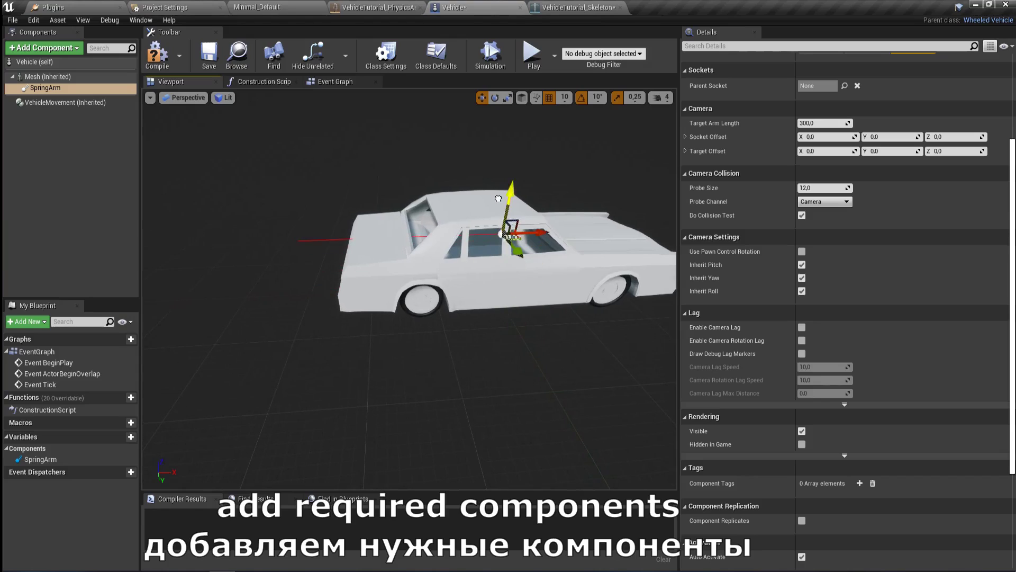
drag(498, 198, 498, 185)
click(815, 123)
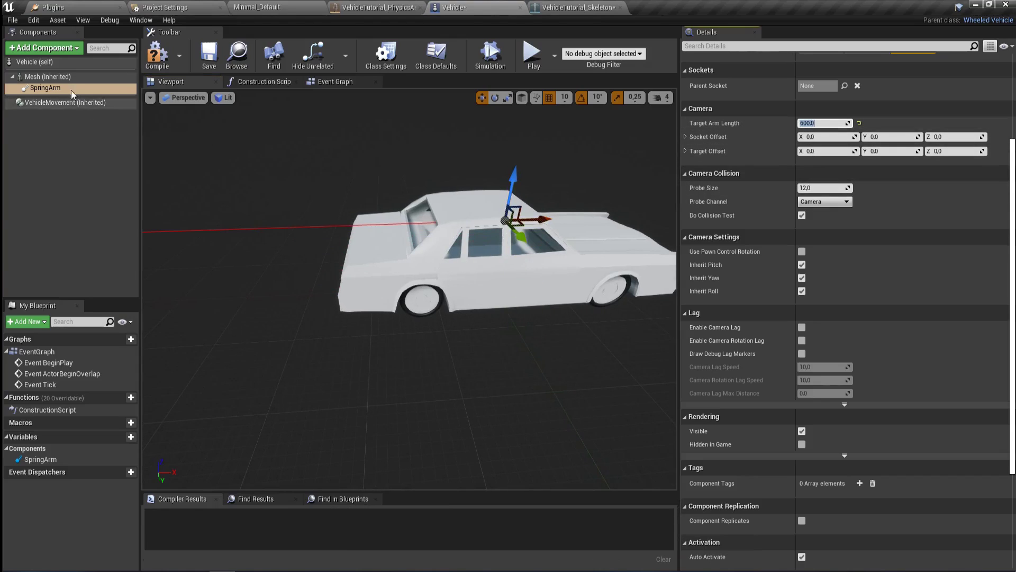
Add a Camera component as a child of the SpringArm, keeping its default name
click(44, 48)
scroll(52, 240, down, 3)
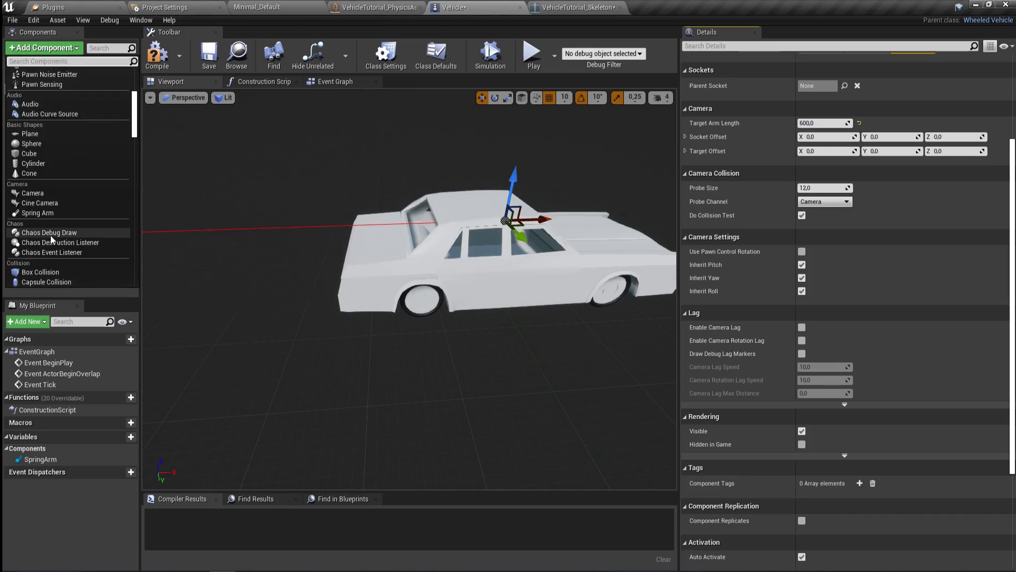
click(49, 190)
key(Return)
Rotate the SpringArm so the camera looks down at the car from behind and above, and compile the blueprint
click(43, 88)
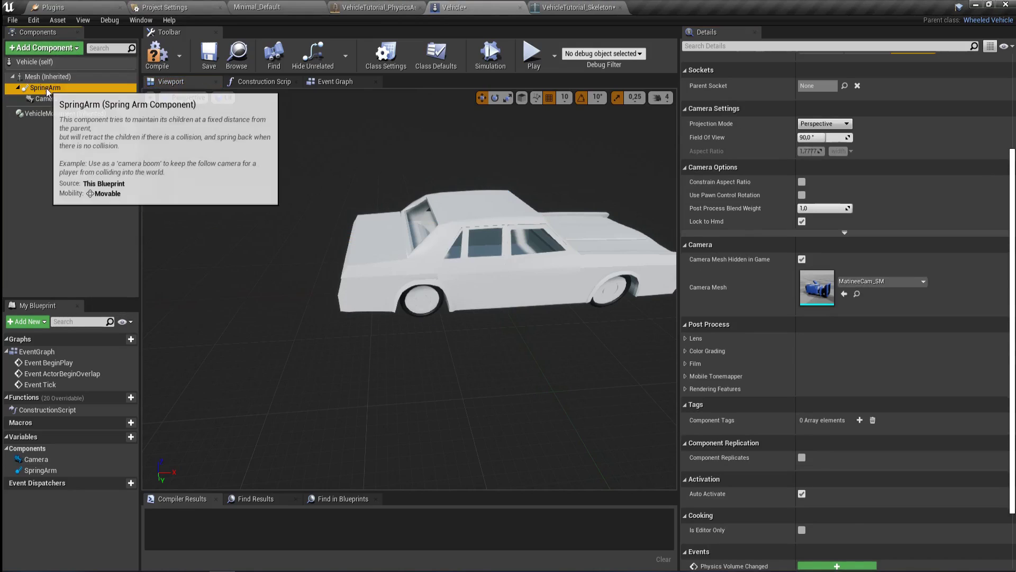
alt+drag(377, 256, 318, 278)
scroll(397, 270, down, 3)
key(e)
drag(530, 277, 539, 301)
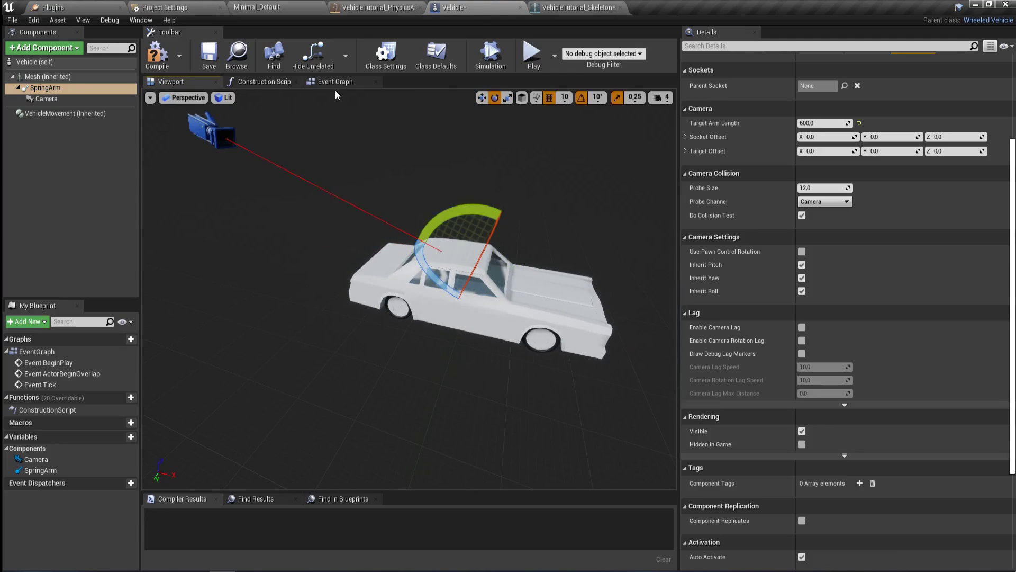
click(161, 65)
alt+drag(410, 249, 477, 249)
scroll(410, 249, up, 3)
alt+right_drag(337, 144, 337, 196)
Add two axis mappings in the project's Input settings, named ForwardInput and RightInput
click(165, 7)
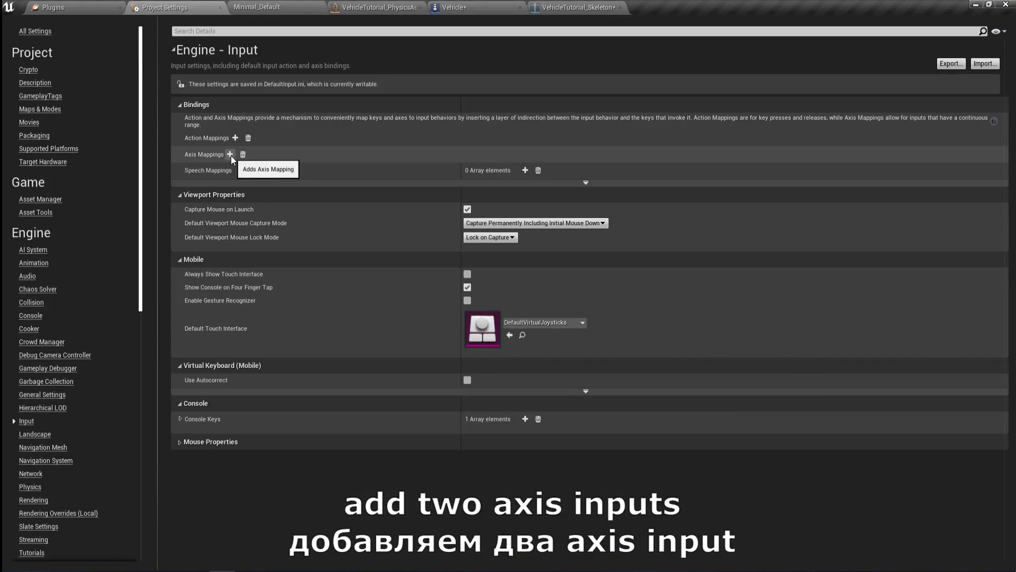
click(230, 154)
click(230, 154)
click(268, 170)
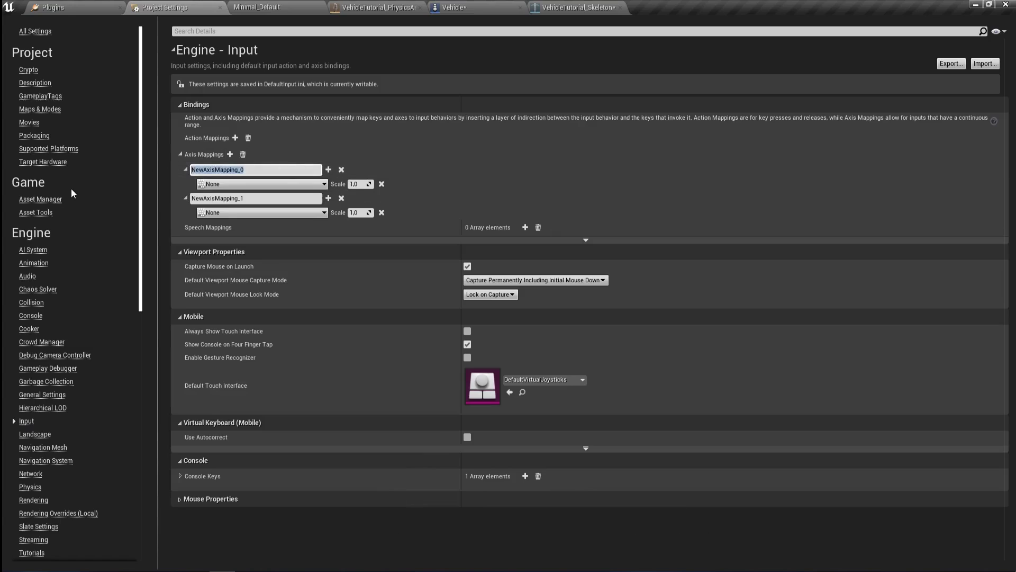
text(ForwardInput)
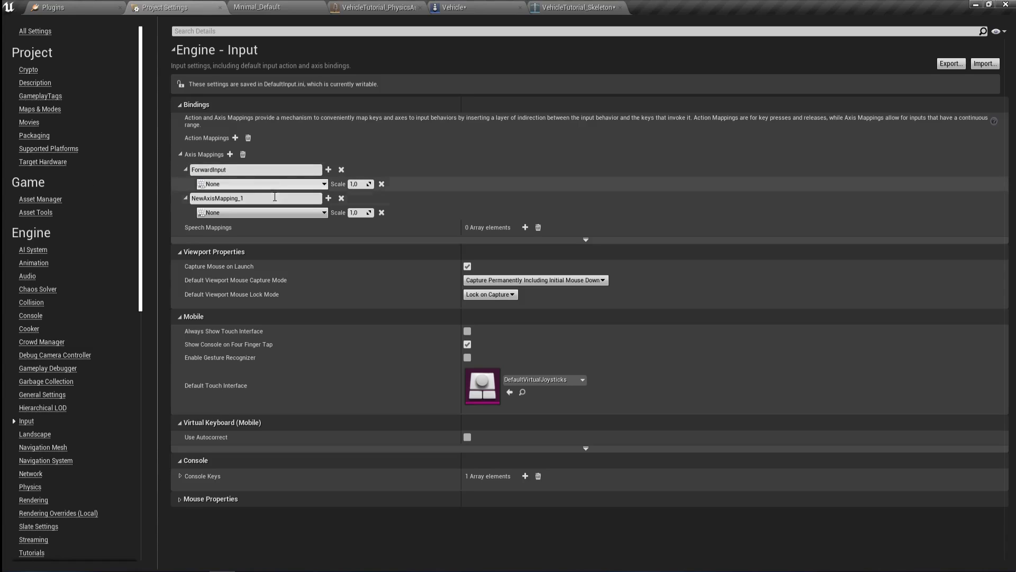
key(Tab)
text(Ri)
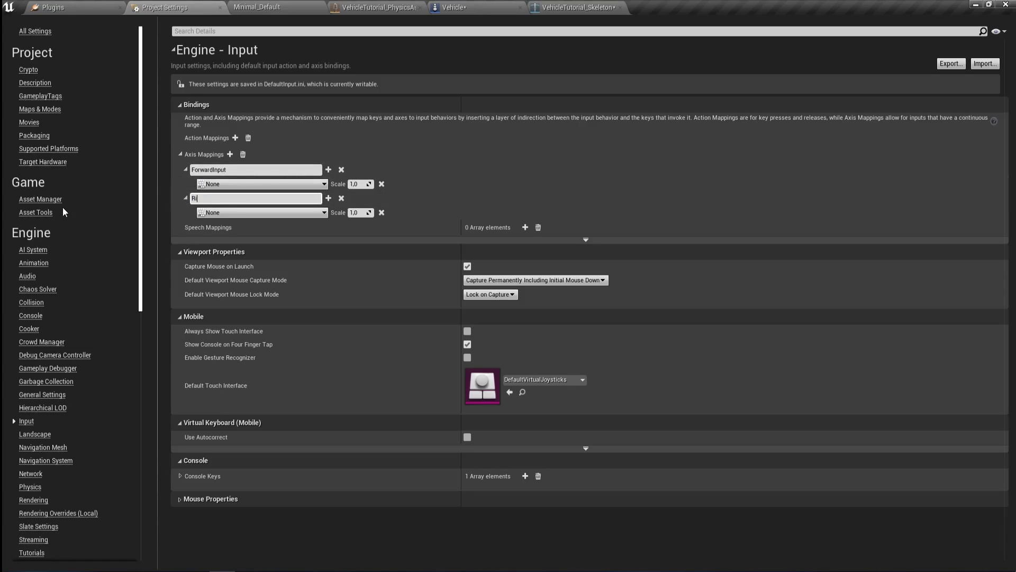
text(ghtInput)
key(Return)
Assign the keyboard W key to ForwardInput and add S as its second key
click(319, 184)
text(w)
scroll(272, 321, down, 1)
scroll(265, 335, up, 1)
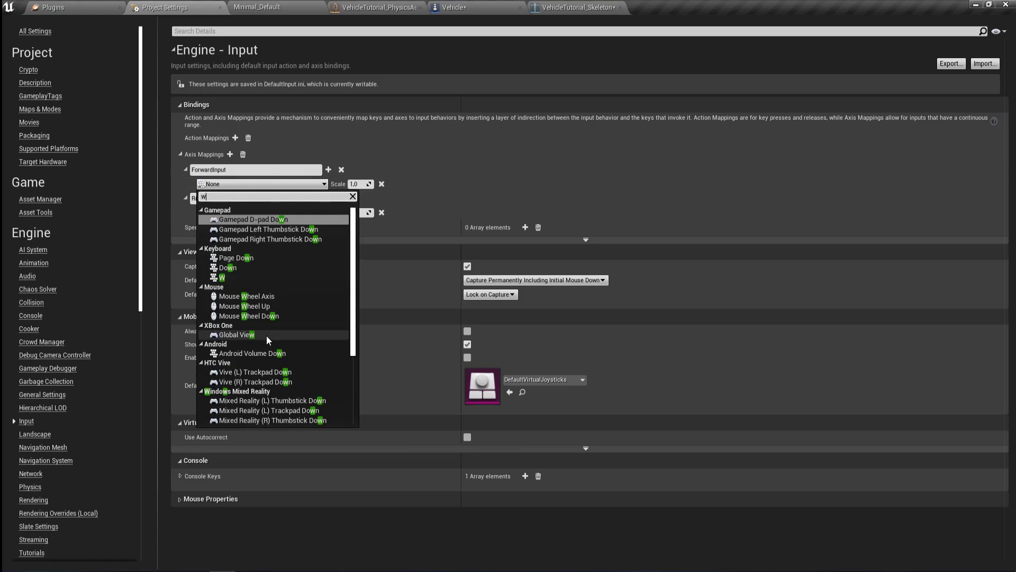
click(247, 276)
click(329, 170)
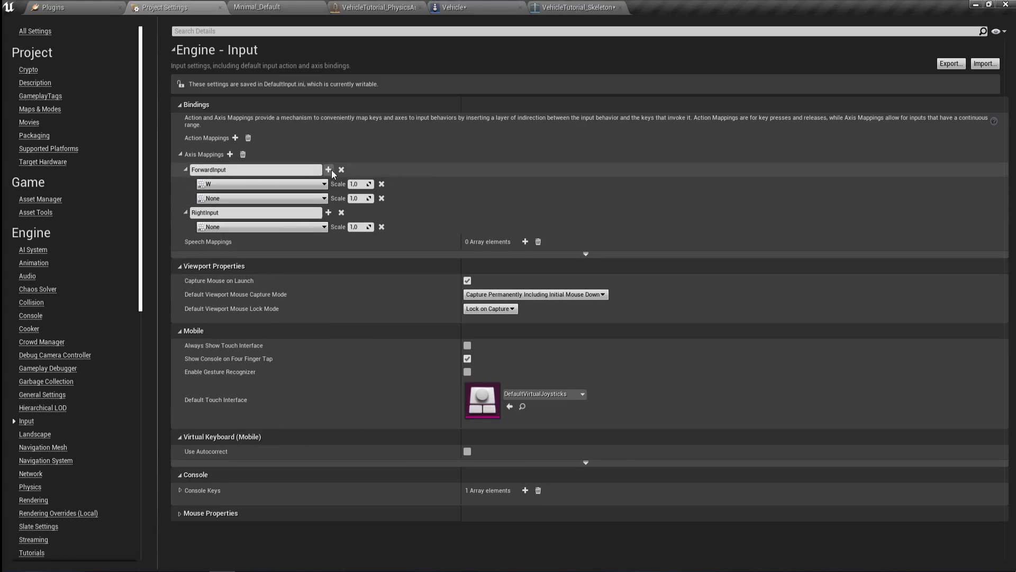
click(278, 199)
text(s)
scroll(280, 307, down, 3)
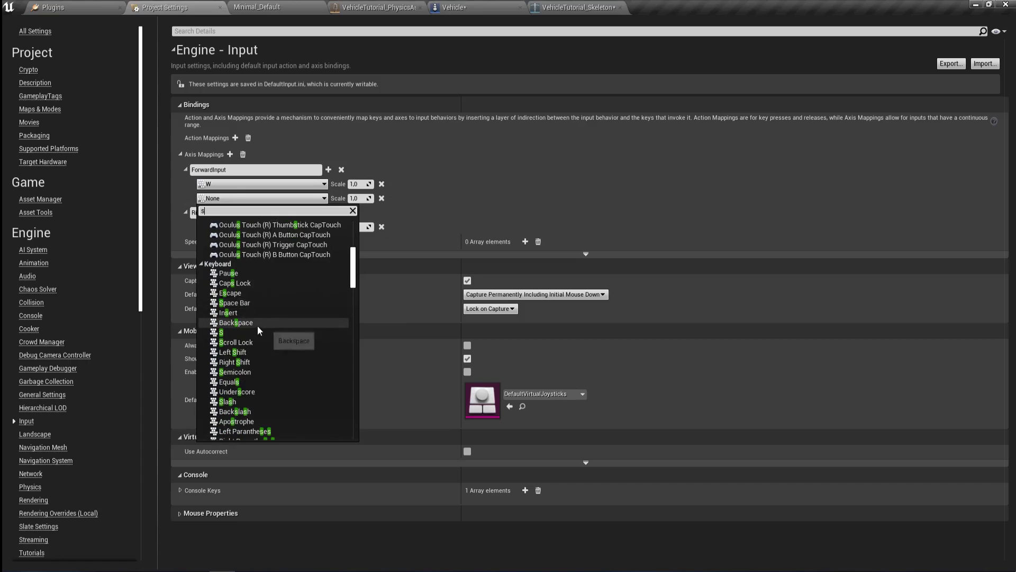
click(249, 333)
Assign the D and A keys to RightInput, and set the scale of both S and A to -1
click(272, 226)
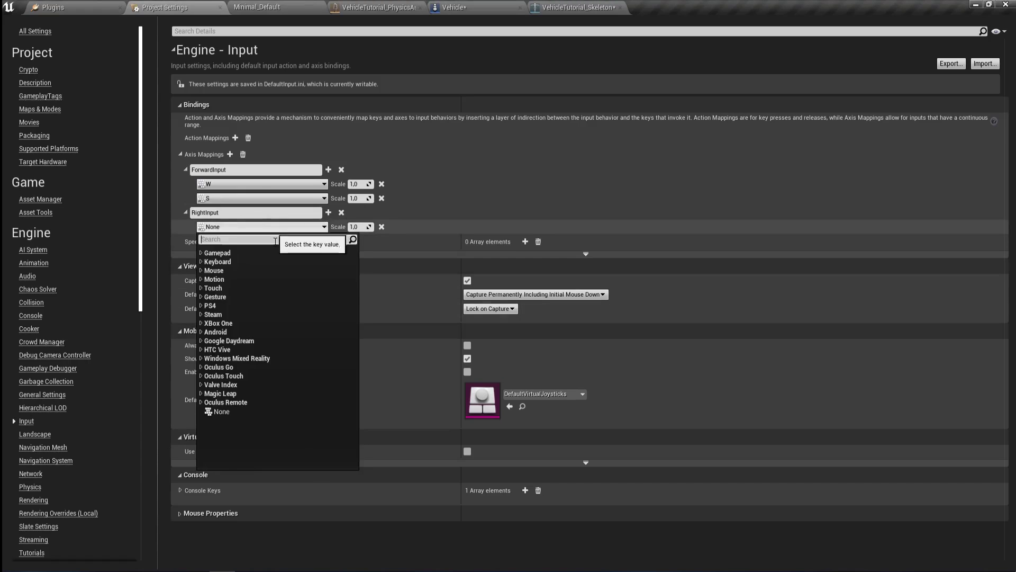
text(d)
scroll(254, 318, down, 10)
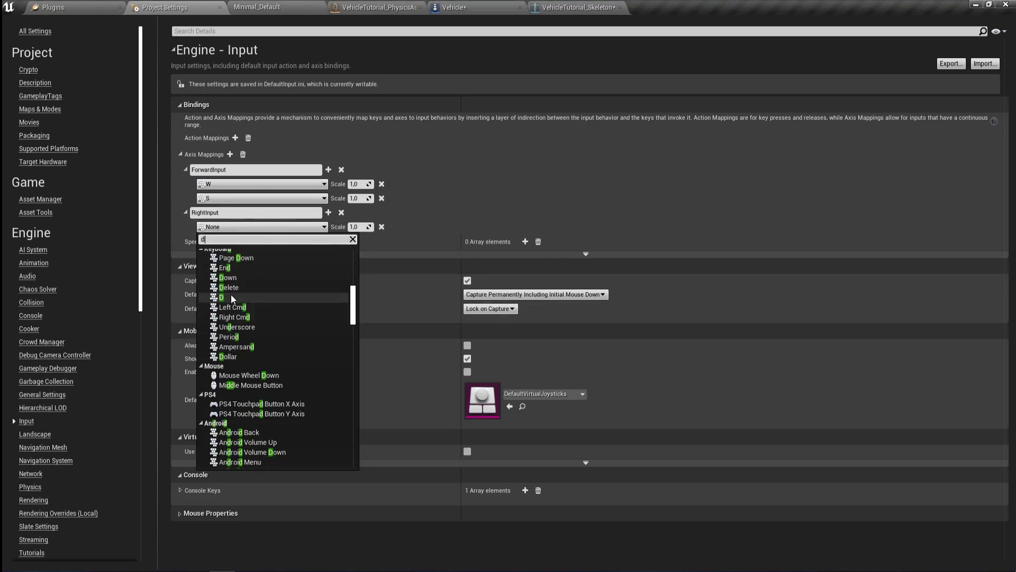
click(233, 298)
click(328, 212)
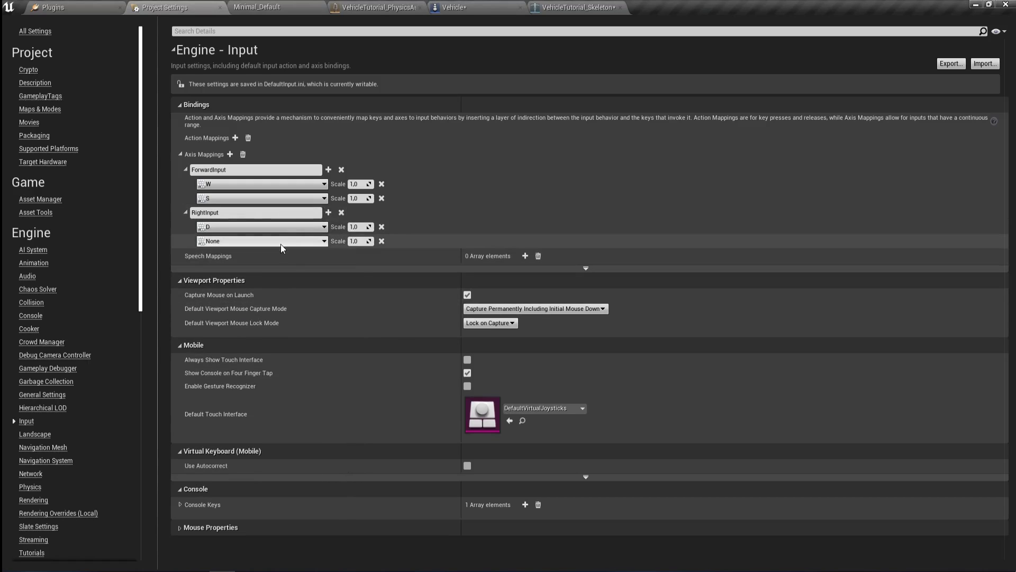
click(281, 241)
text(a)
scroll(281, 347, down, 8)
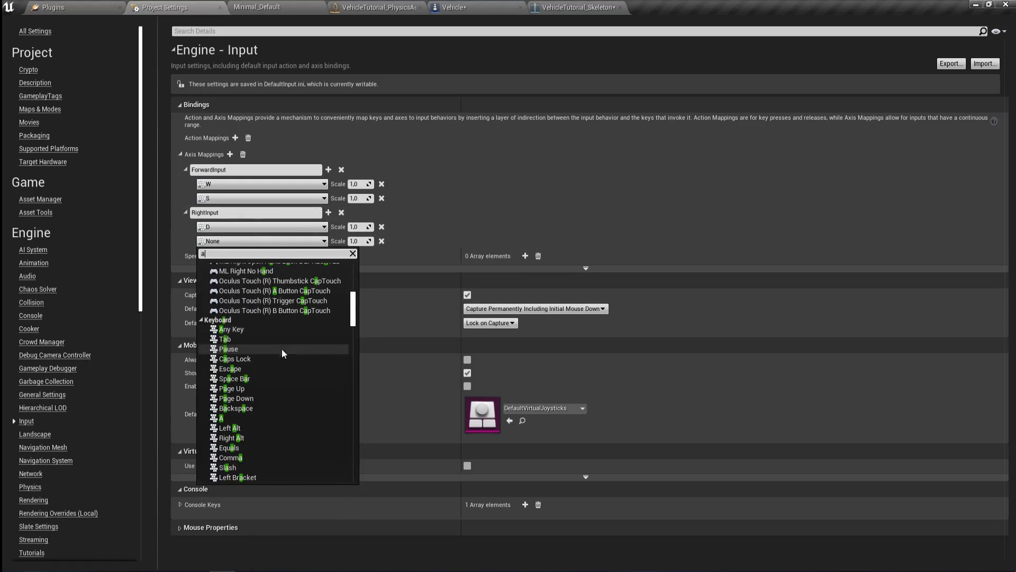
click(253, 417)
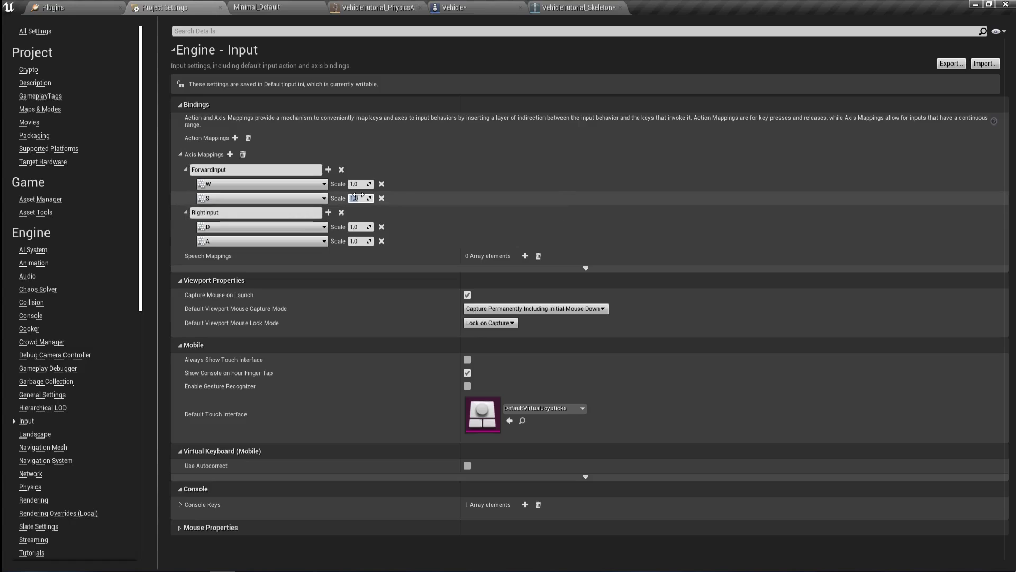
click(355, 243)
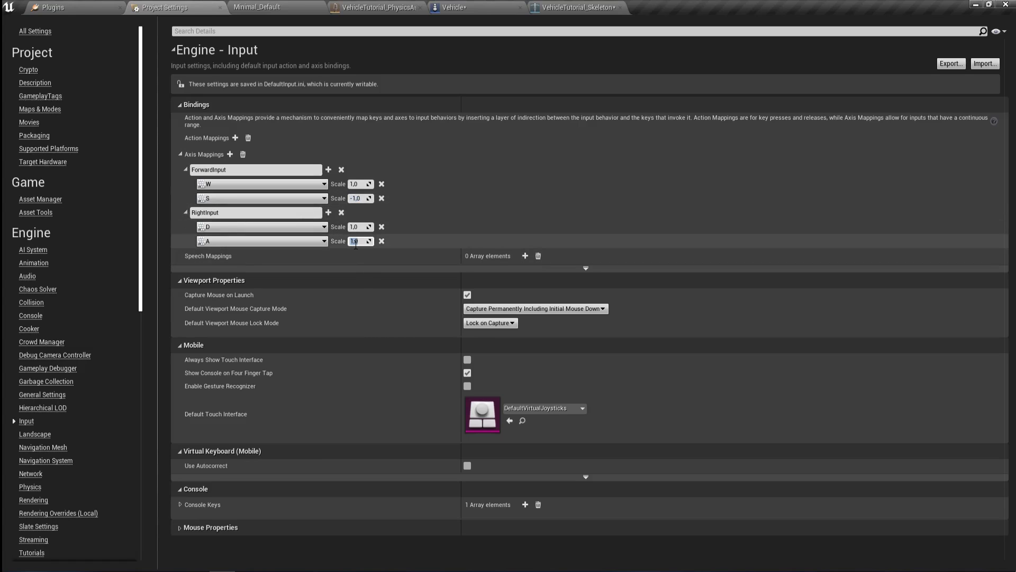
text(-1)
Open the Vehicle blueprint's Event Graph and delete all its default event nodes
click(514, 7)
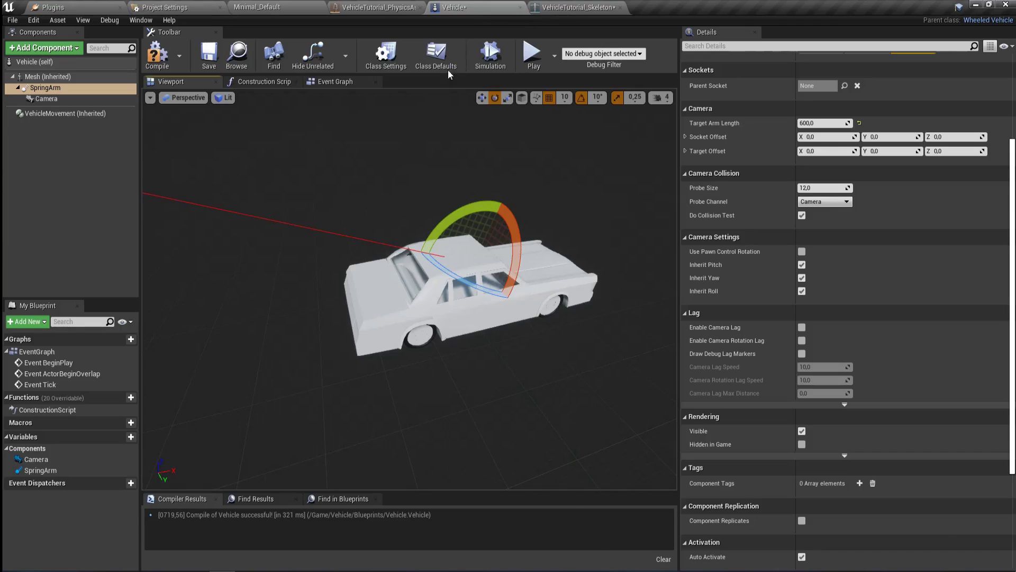
click(325, 85)
drag(269, 164, 541, 426)
key(Delete)
Add the ForwardInput axis event node to the Vehicle event graph
right_click(417, 282)
text(f)
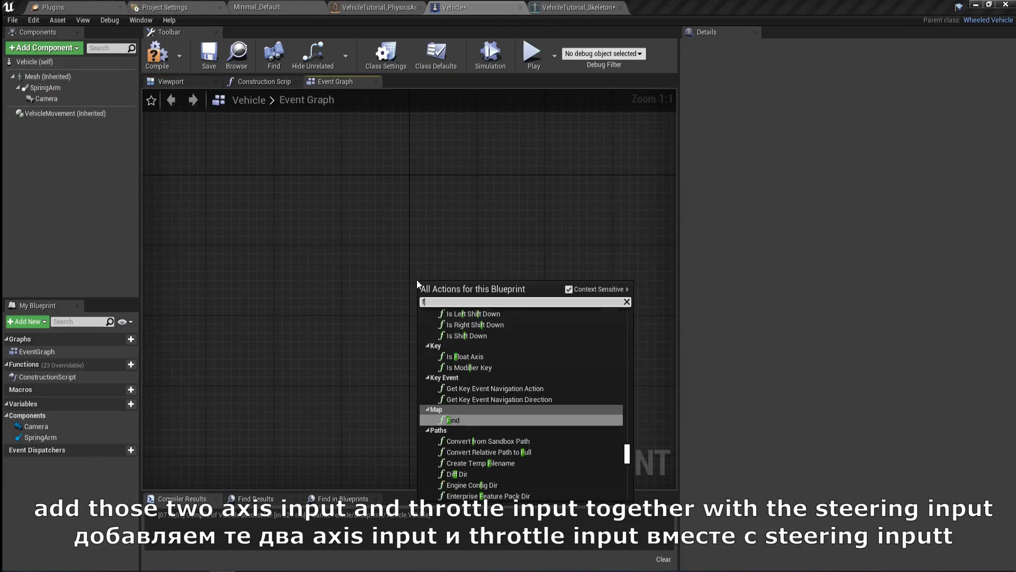
text(orward)
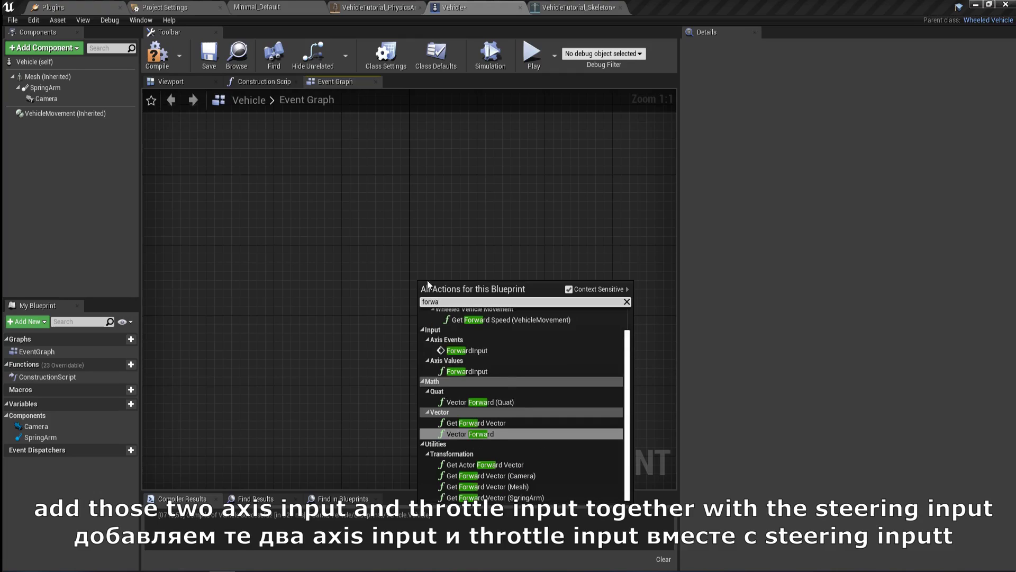
click(490, 352)
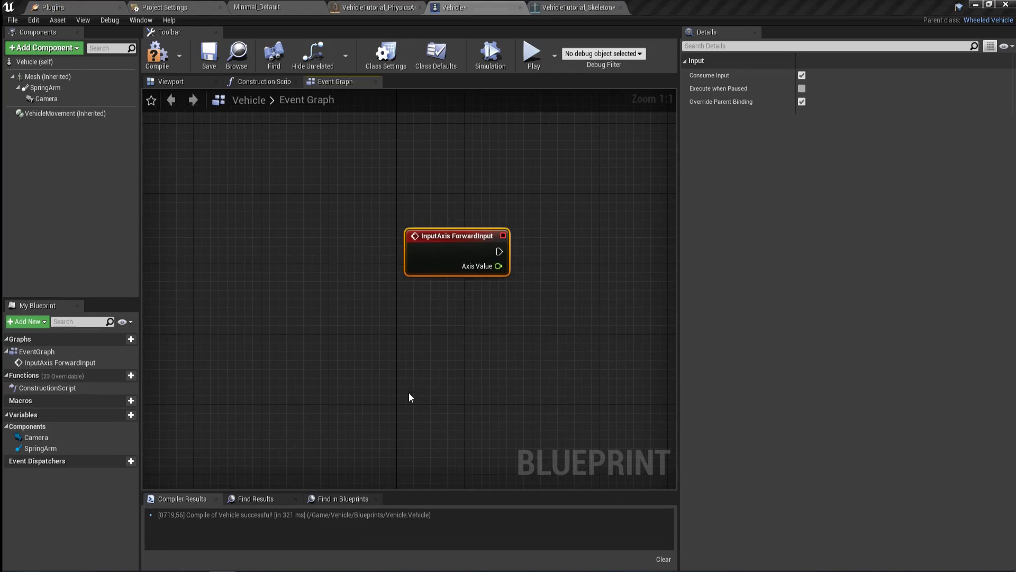
Add the RightInput axis event node below the ForwardInput event
right_click(409, 393)
text(right )
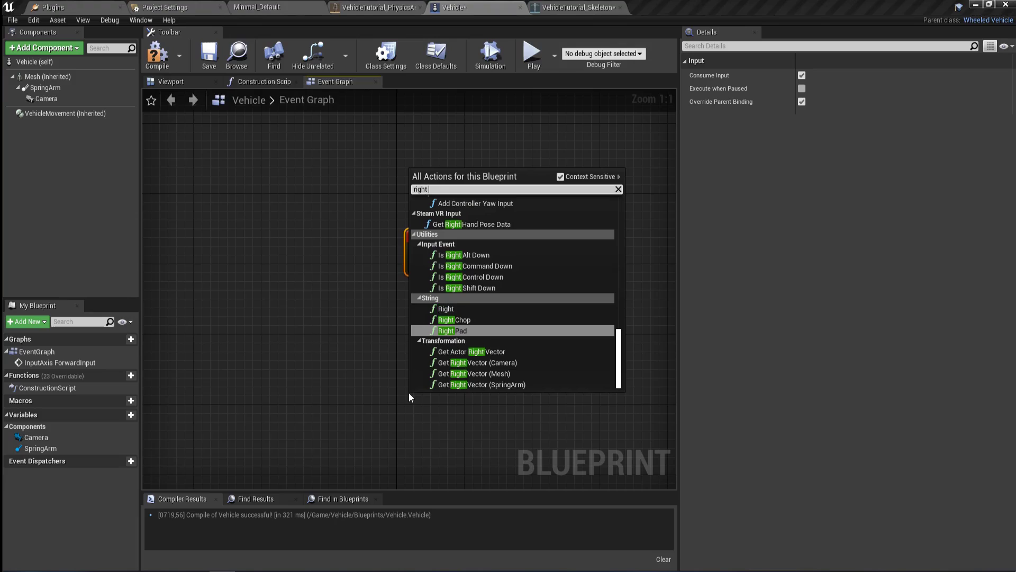
text(input)
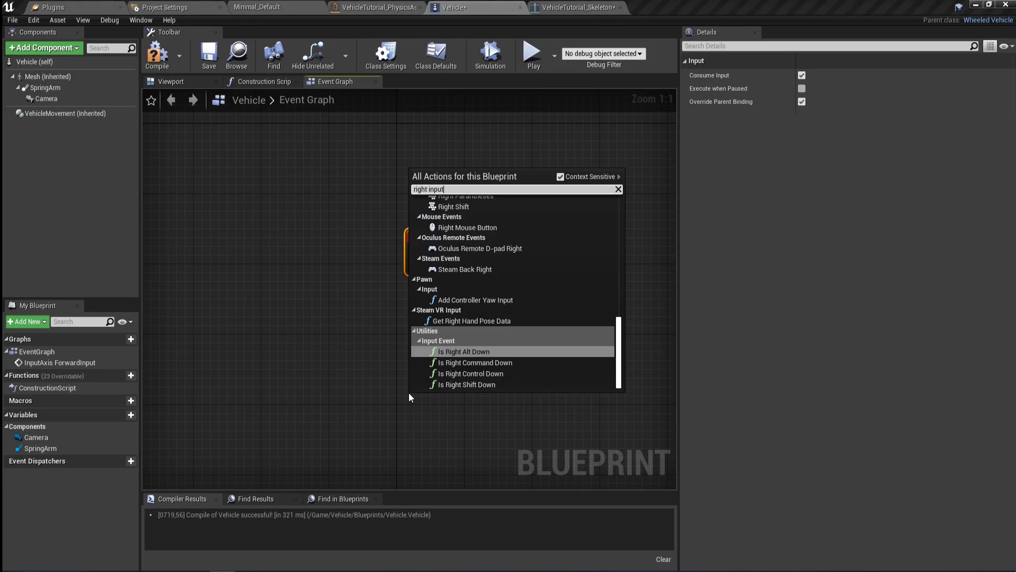
scroll(526, 250, up, 5)
scroll(526, 250, up, 5)
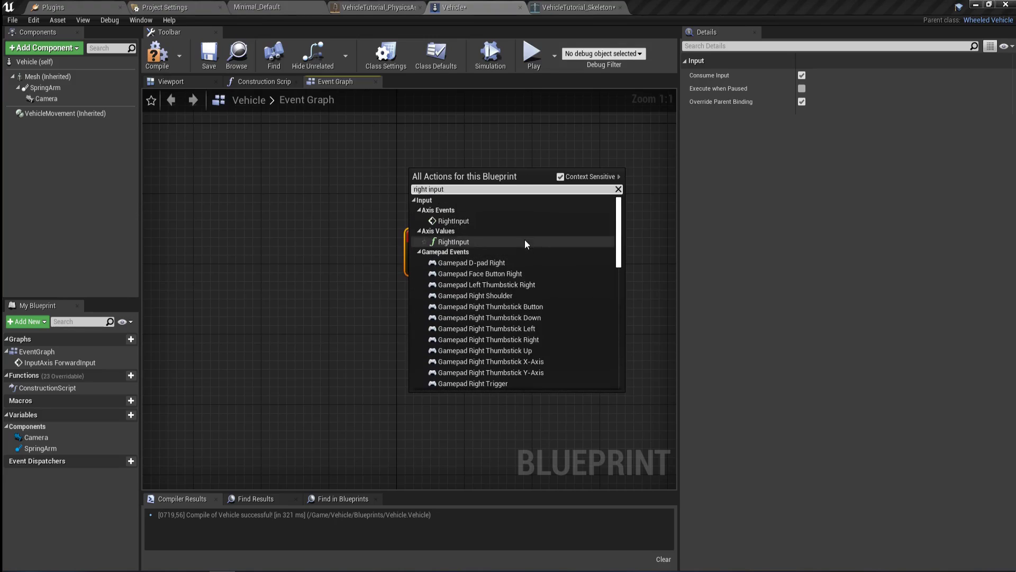
click(466, 240)
Place a VehicleMovement reference in the graph and add a Set Throttle Input node from it, wired to the ForwardInput event and axis value
click(64, 114)
drag(64, 114, 526, 215)
text(thro)
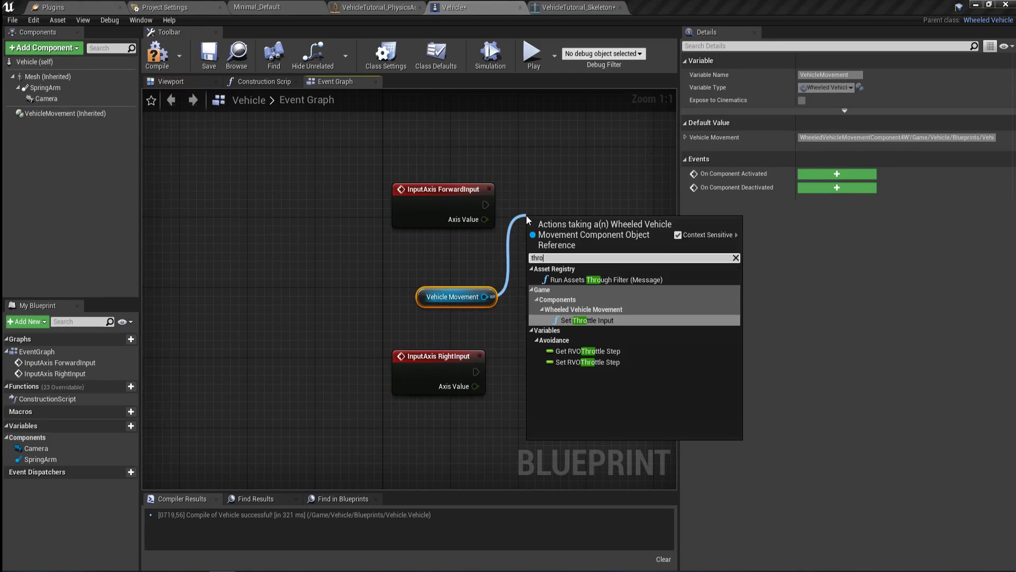
key(Return)
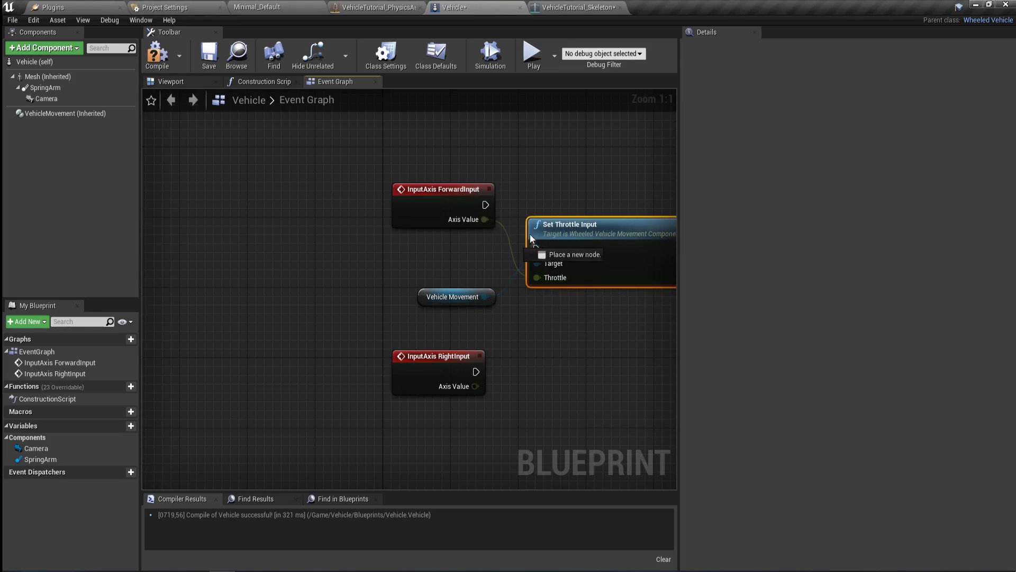
drag(477, 202, 555, 213)
click(480, 193)
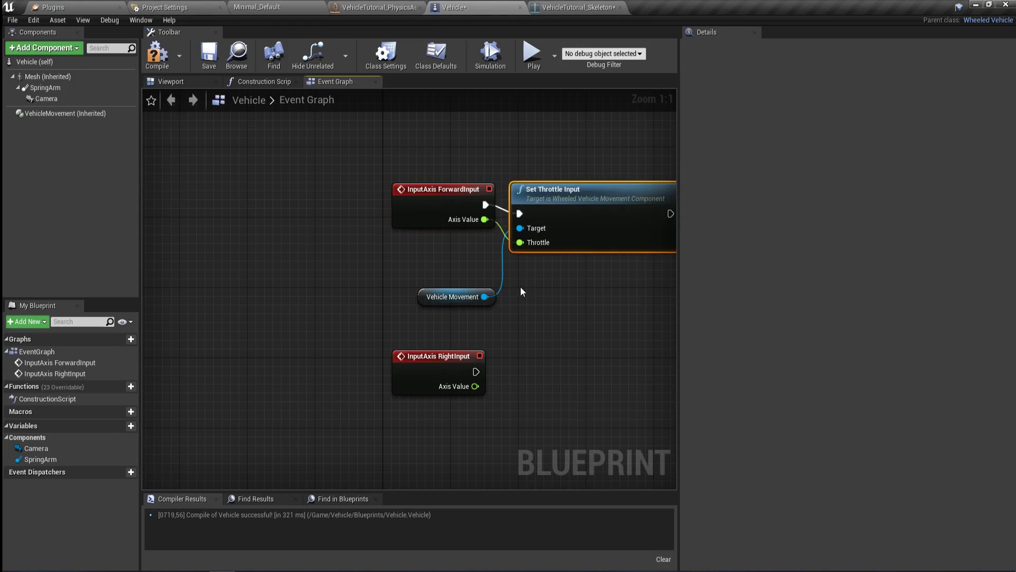
Add a Set Steering Input node from the Vehicle Movement reference and wire it to the RightInput event and axis value
drag(485, 296, 528, 385)
text(stee)
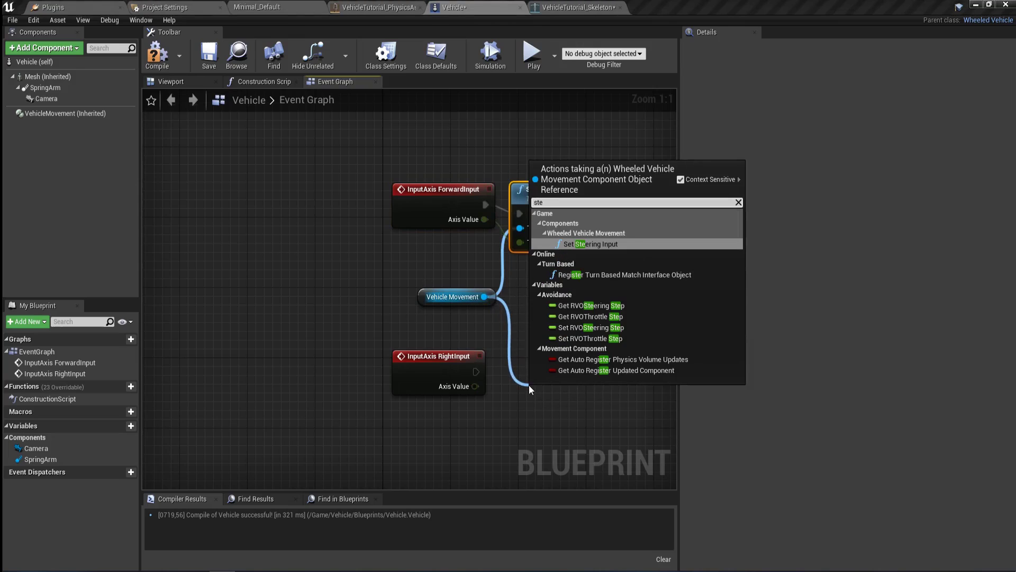
click(602, 244)
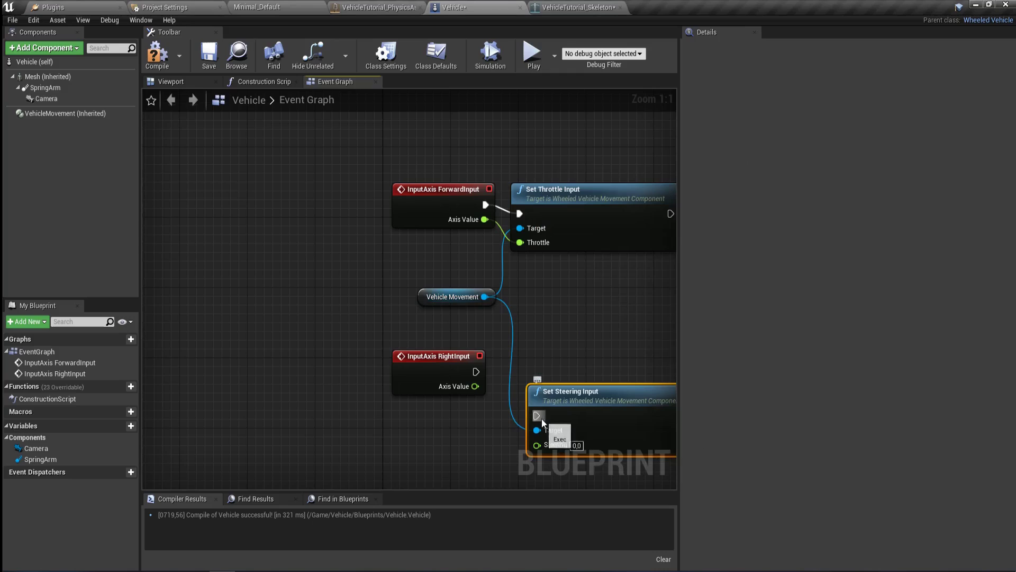
drag(537, 416, 539, 445)
drag(569, 417, 550, 380)
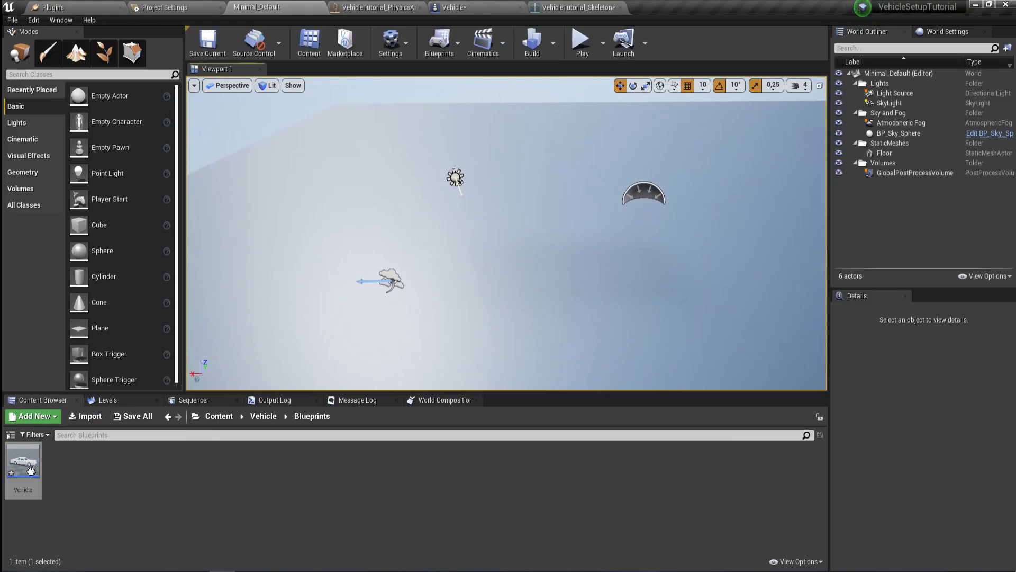
Place the Vehicle blueprint in the Minimal_Default level and set its Auto Possess Player to Player 0
drag(30, 471, 545, 278)
click(932, 505)
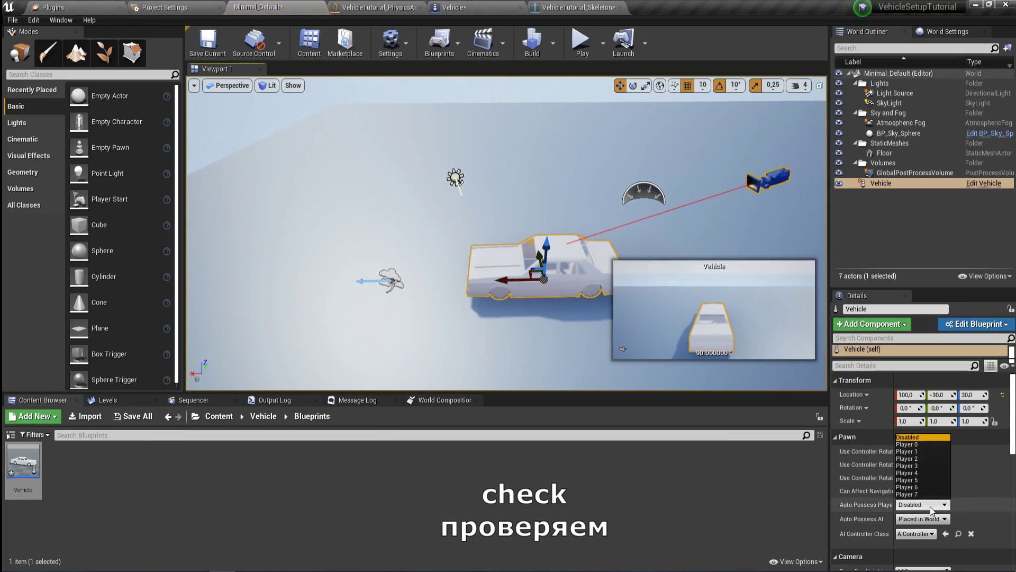
click(917, 444)
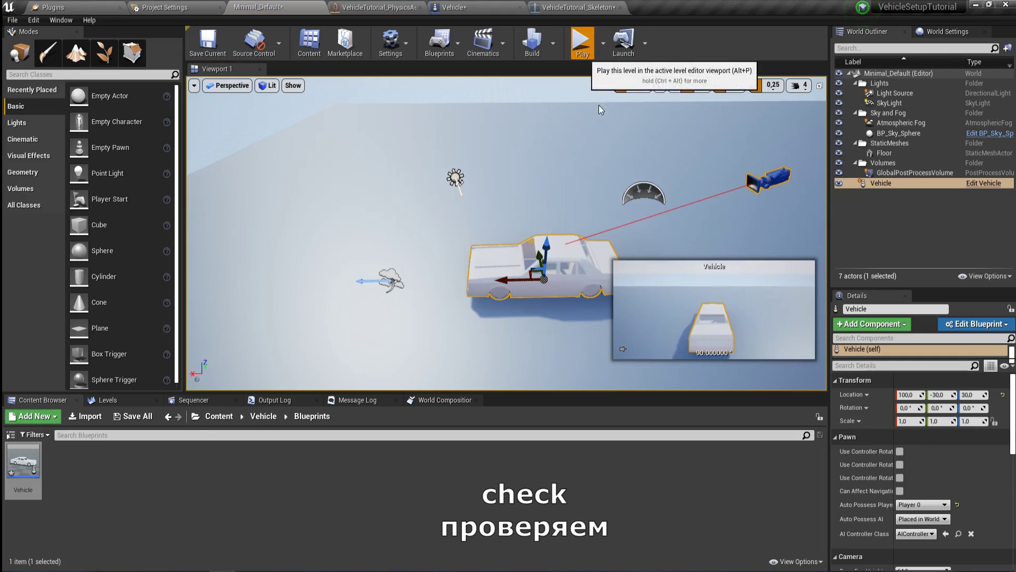
Play the level to test driving the car forward and steering it both ways, then stop and examine the car up close
click(582, 41)
key(w)
key(d)
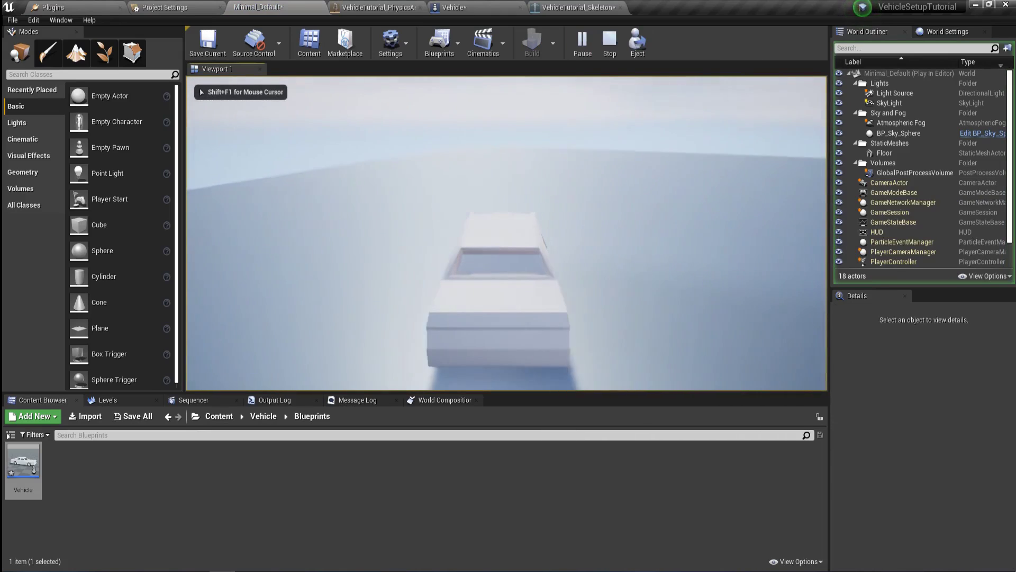
key(d)
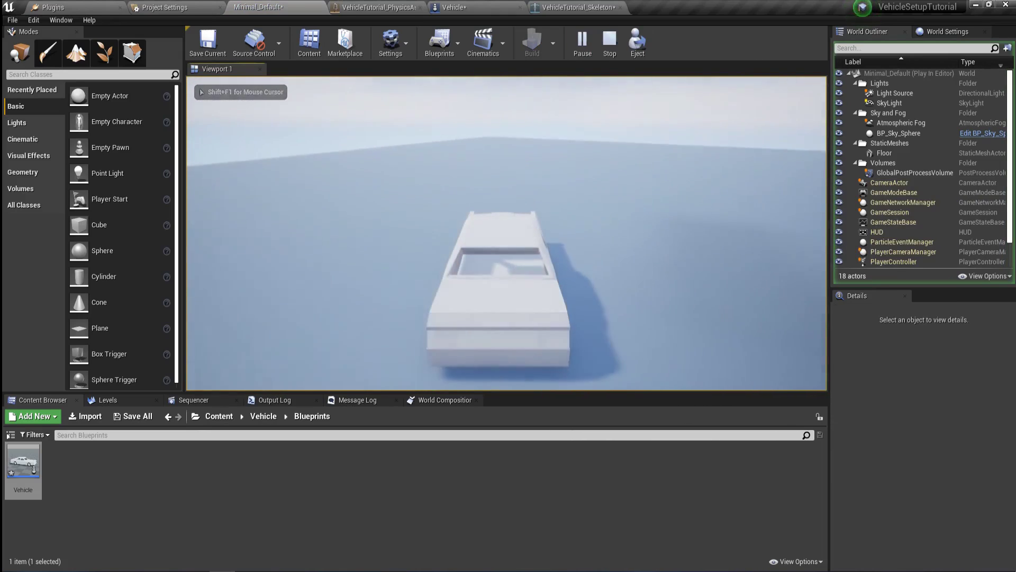
key(d)
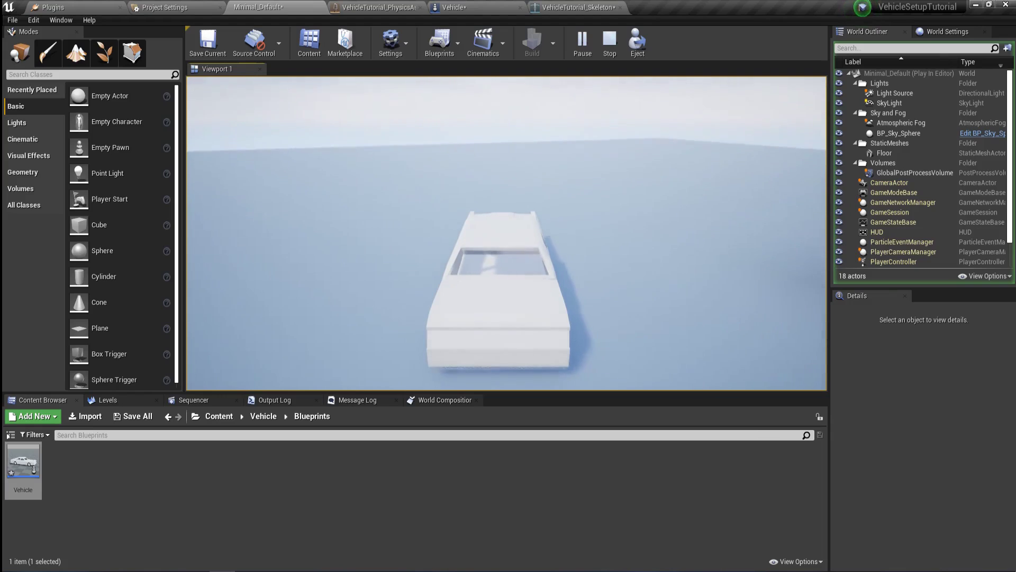
key(a)
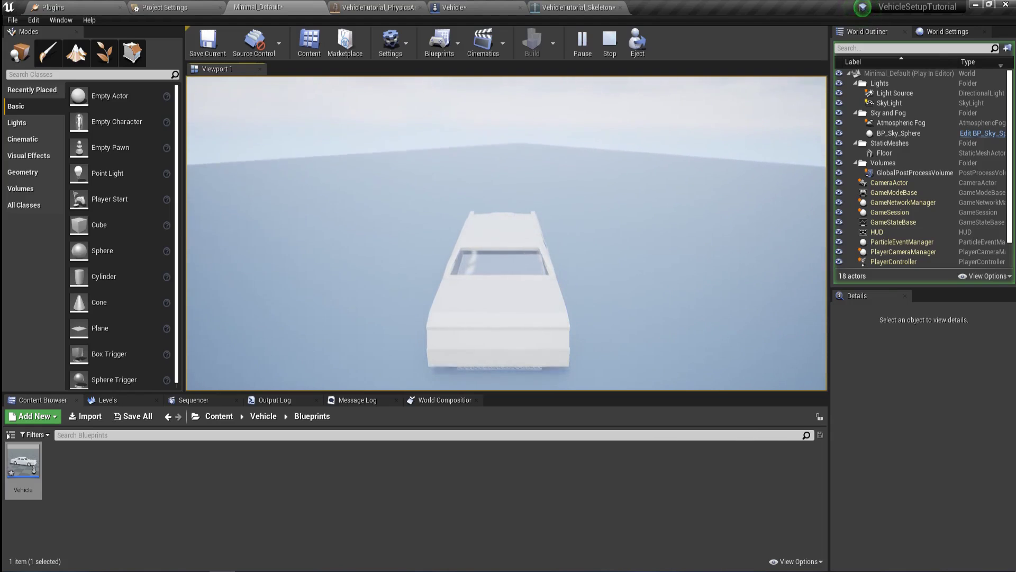
key(Escape)
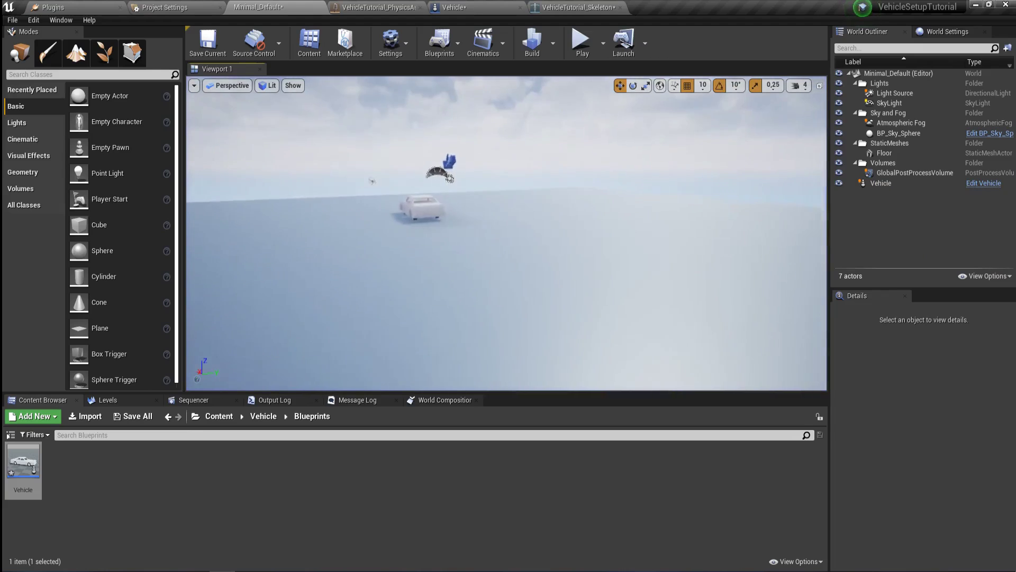
mouse_move(481, 290)
right_down()
mouse_move(529, 338)
mouse_move(480, 290)
right_up()
In the Vehicle/Animations folder, create an Animation Blueprint named VehicleAnimBP with parent class VehicleAnimInstance and target skeleton VehicleTutorial_Skeleton
click(263, 416)
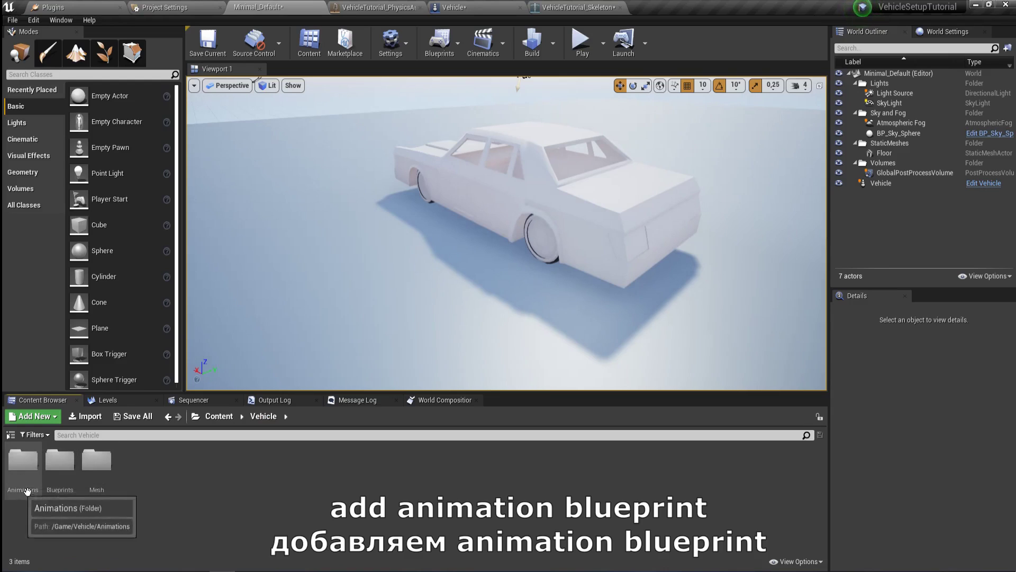
double_click(23, 459)
right_click(132, 514)
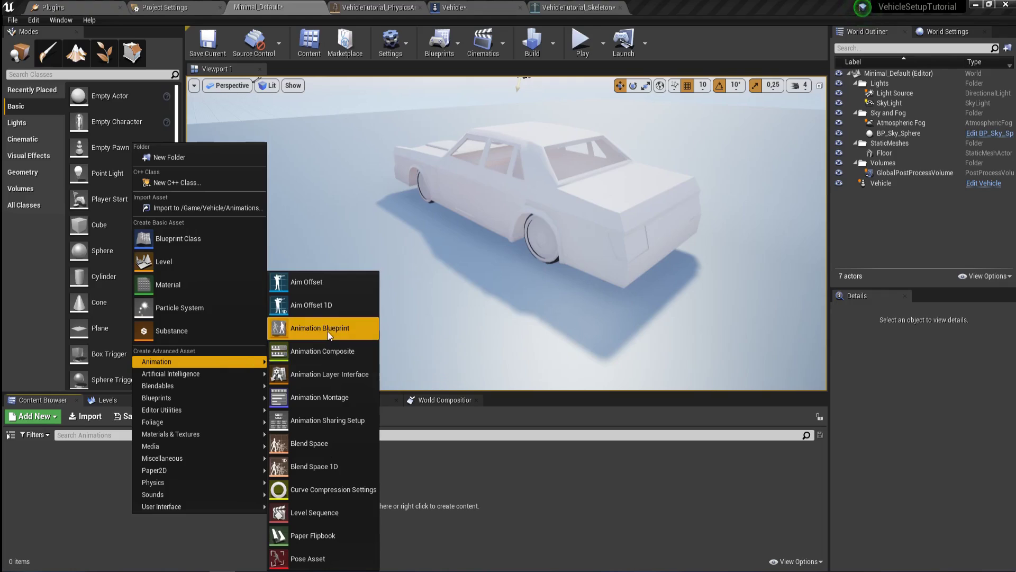
click(328, 331)
click(433, 206)
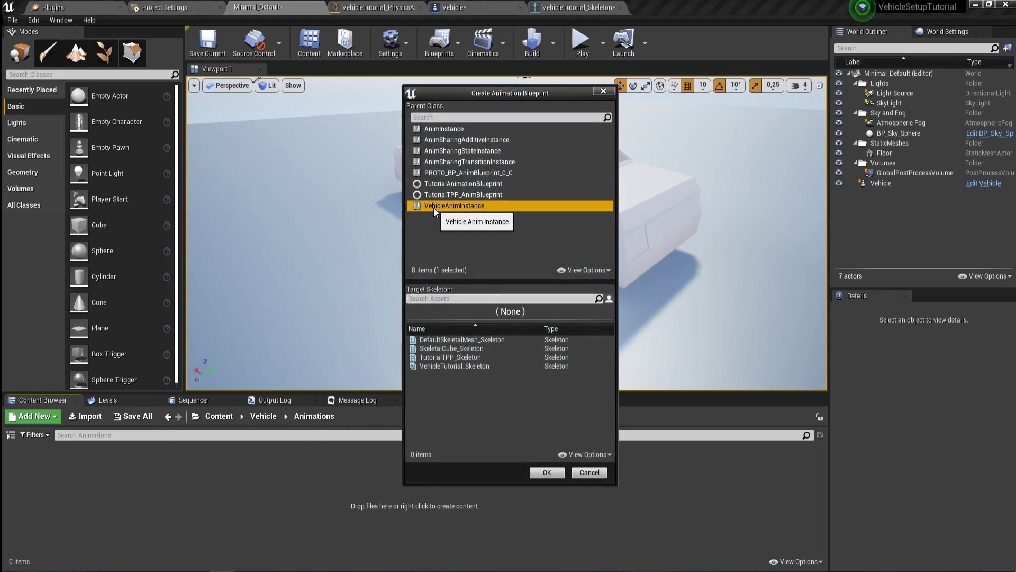
click(447, 365)
click(551, 472)
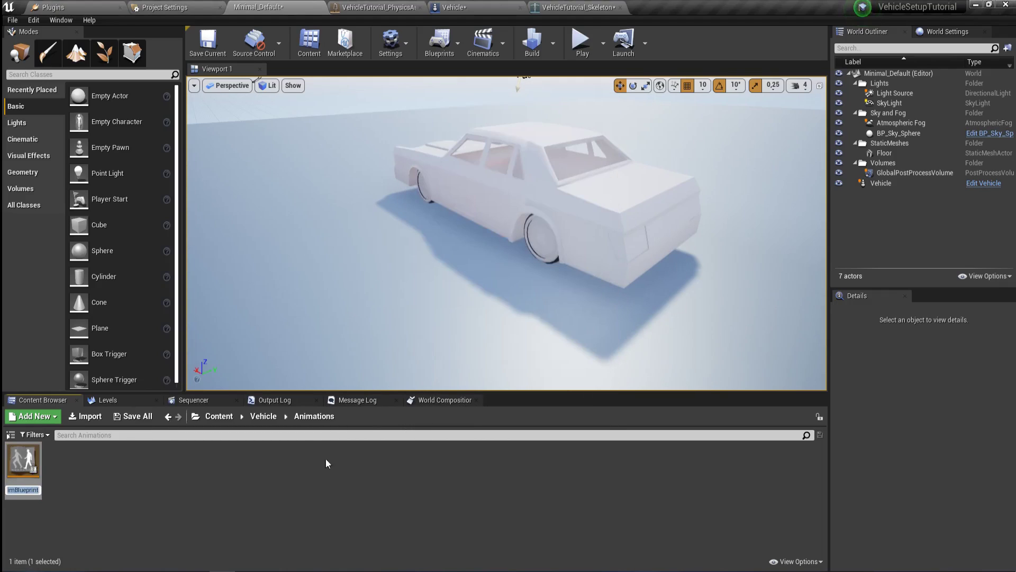
text(Vehicle)
text(AnimB)
text(P)
key(Return)
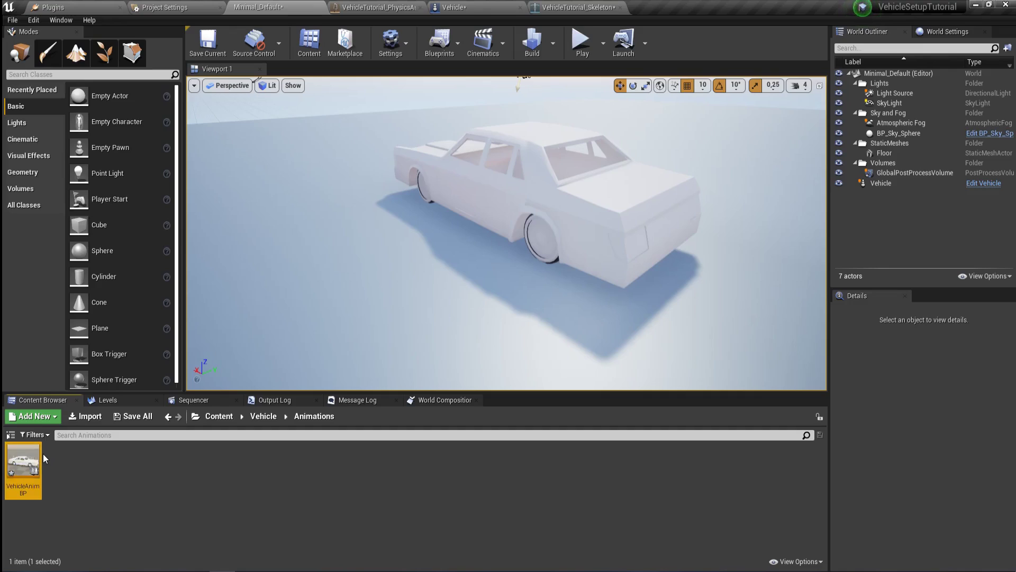
Open VehicleAnimBP and add a Mesh Space Ref Pose node to its AnimGraph
double_click(24, 466)
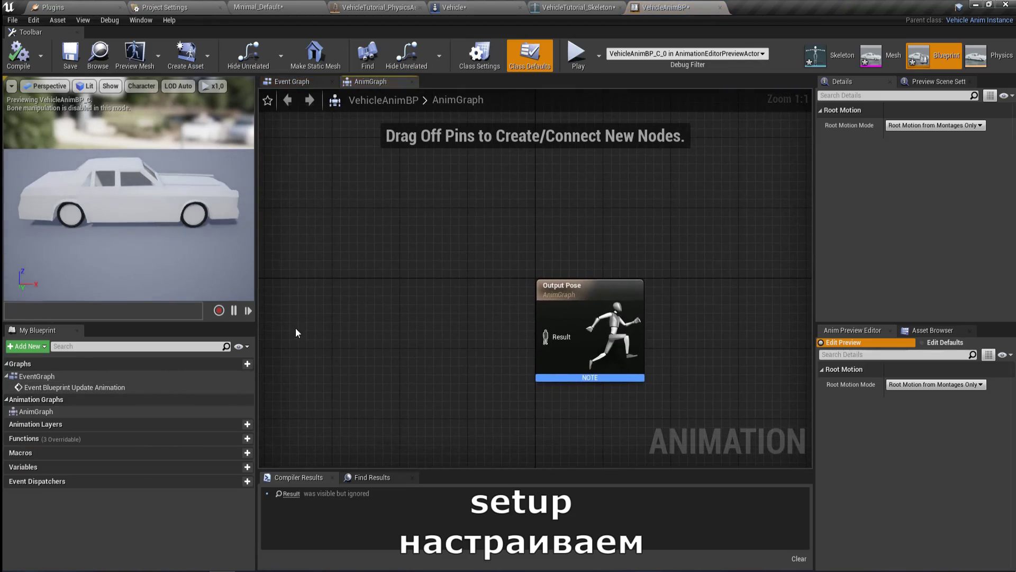
right_drag(296, 329, 504, 299)
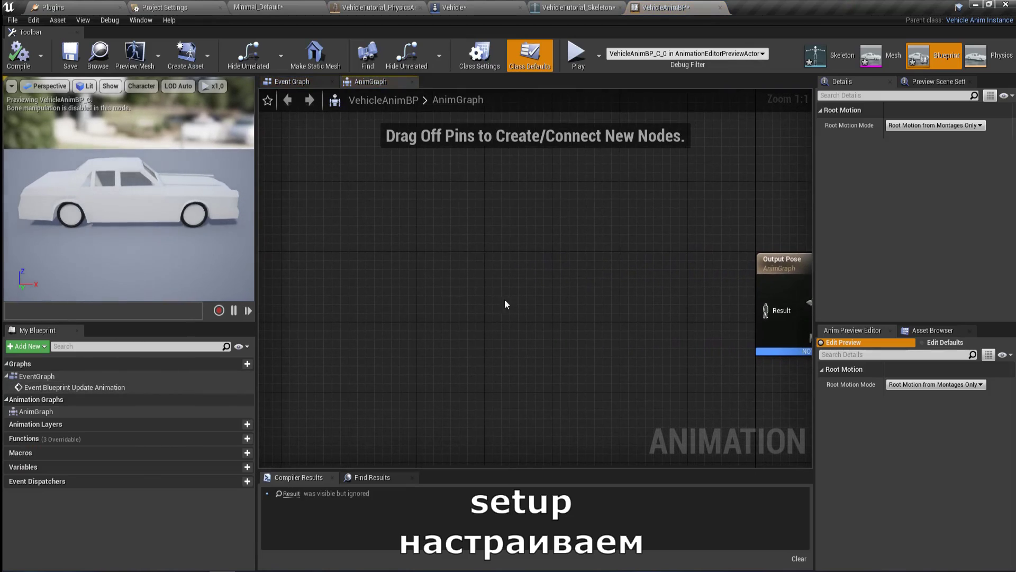
right_click(374, 295)
text(mesh)
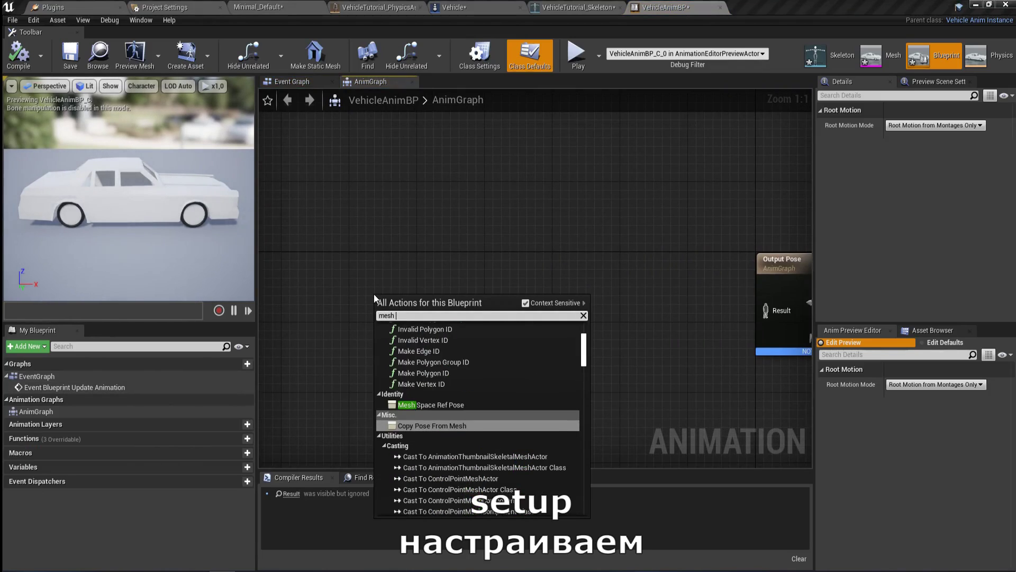
key(Up)
key(Return)
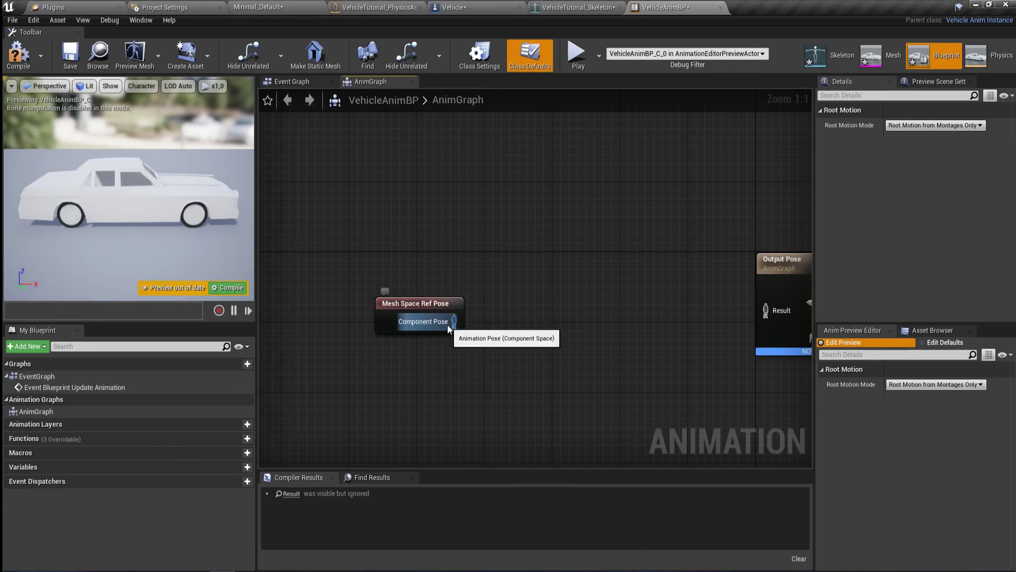
Add a Wheel Handler node fed by the Mesh Space Ref Pose, wire it into the Output Pose, straighten the nodes and compile
drag(454, 322, 488, 318)
text(whe)
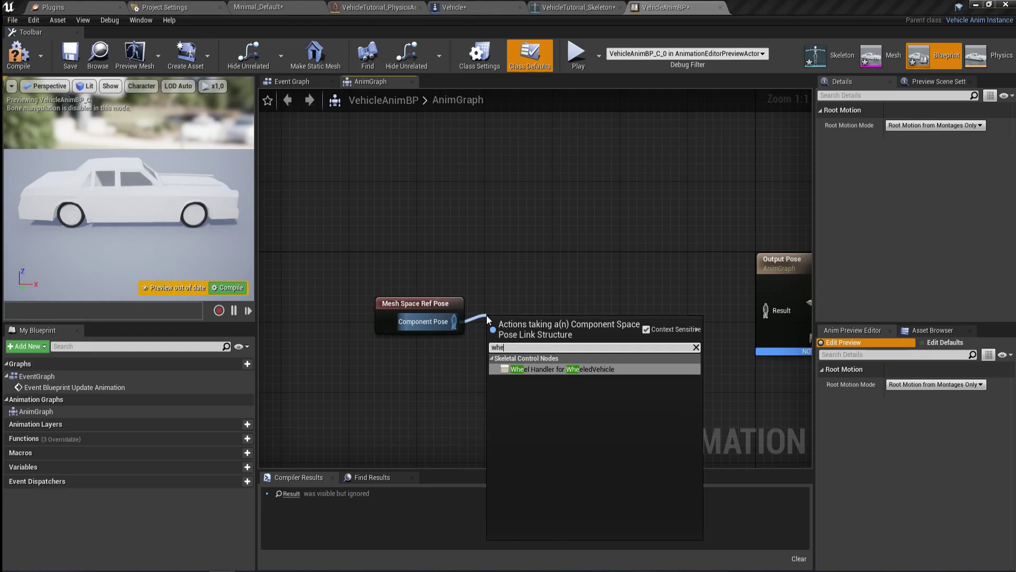
key(Return)
drag(532, 326, 768, 314)
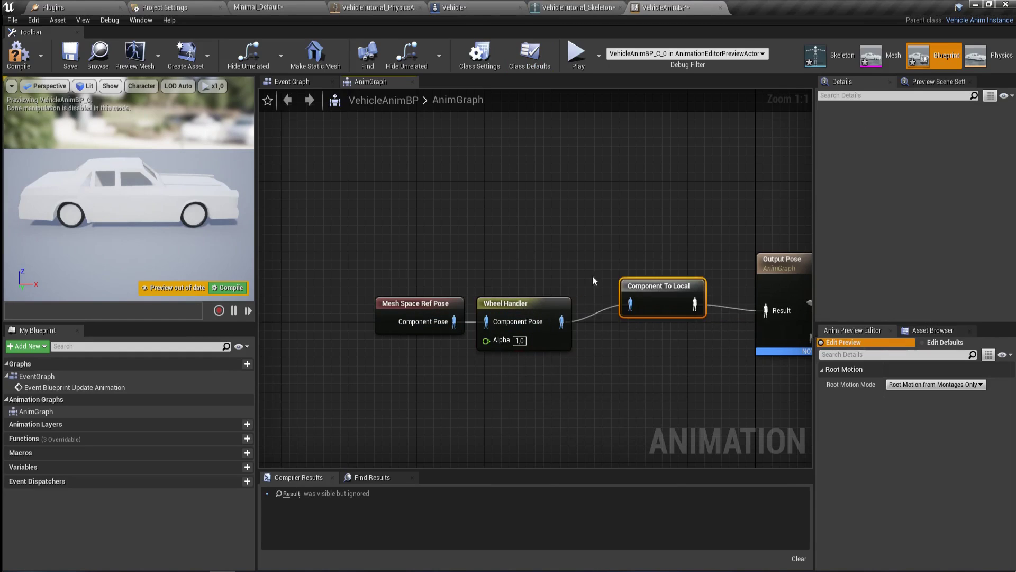
drag(376, 210, 775, 409)
key(Home)
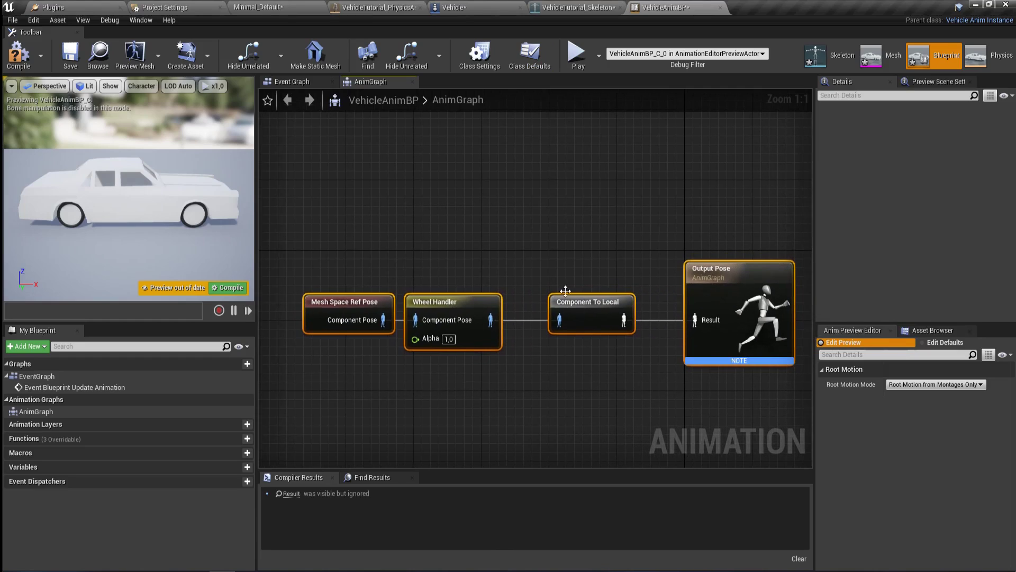
click(18, 54)
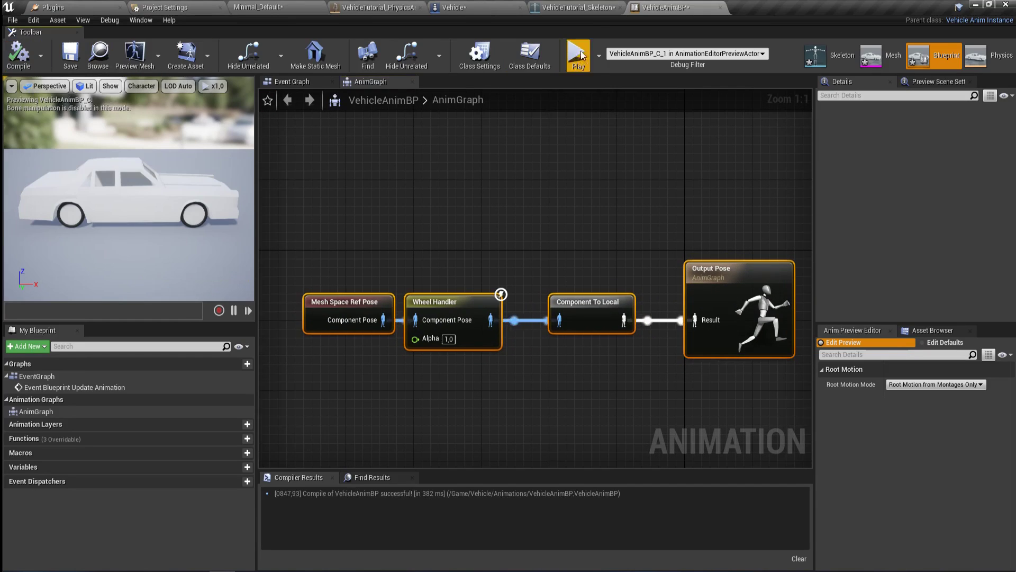
In the Vehicle blueprint, set the Mesh component's Anim Class to VehicleAnimBP
click(454, 7)
click(180, 81)
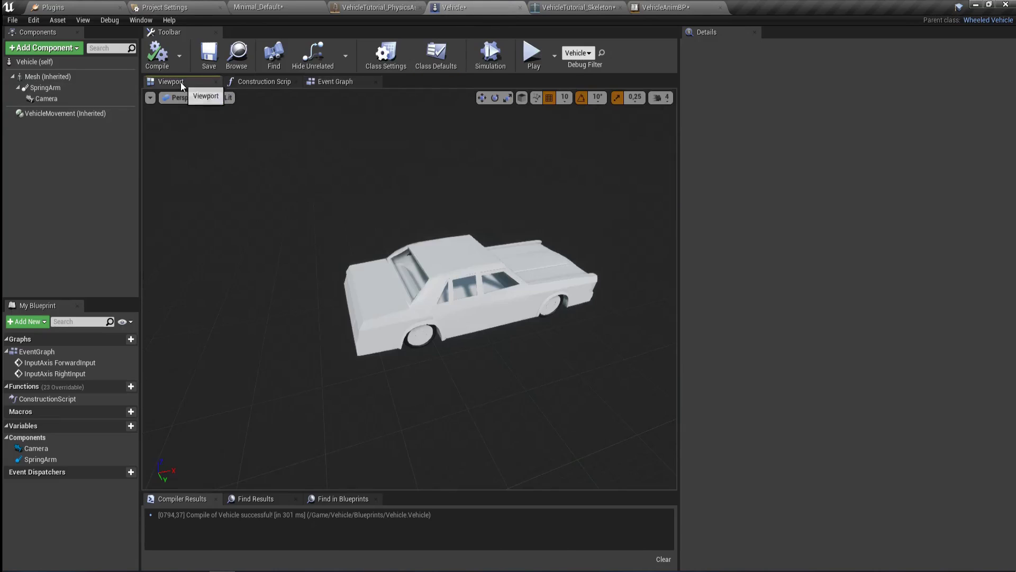
click(106, 77)
click(820, 255)
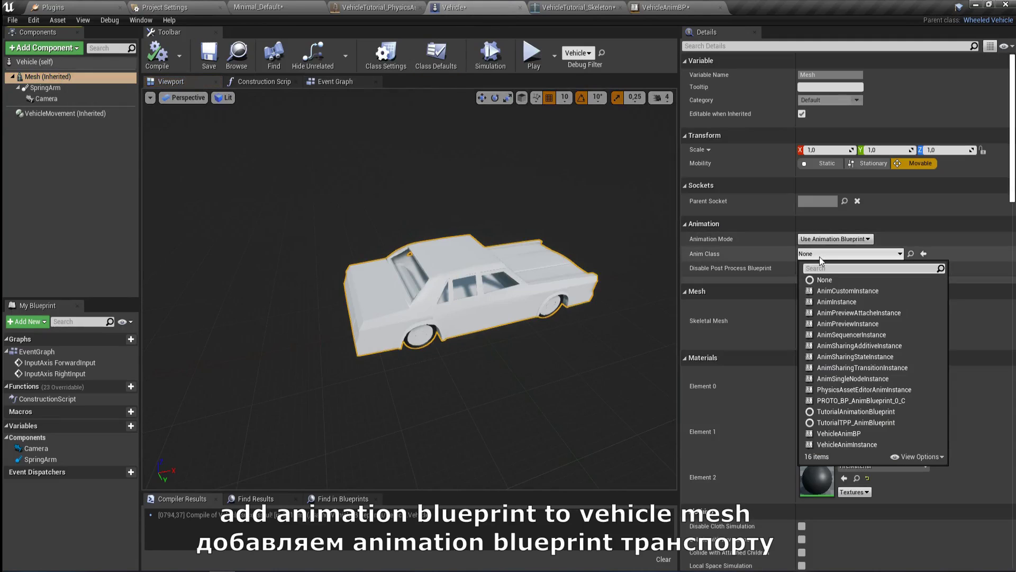
click(869, 434)
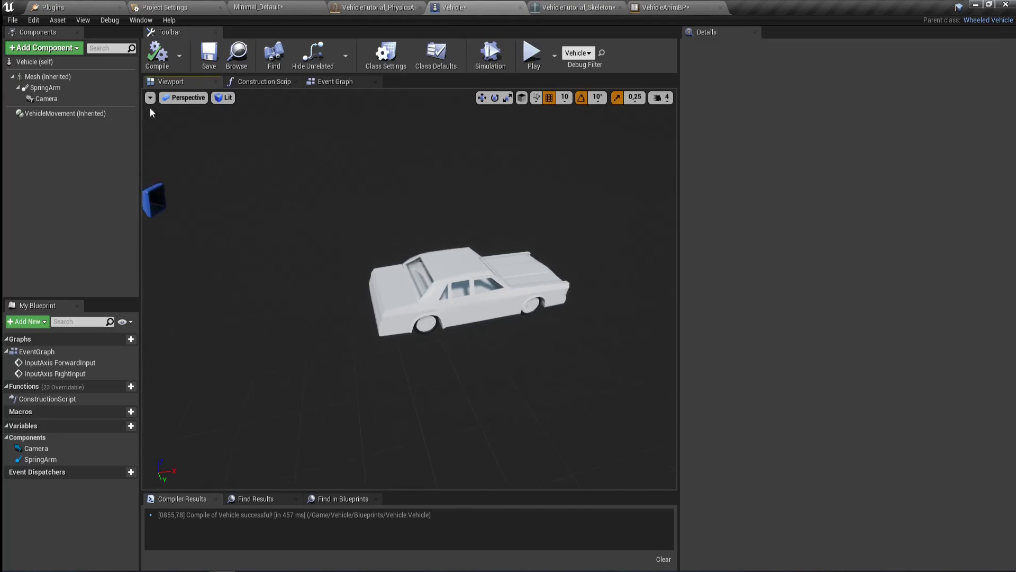
Reset the SpringArm's rotation and turn it to about -90° around Z so the camera views the car from the side
click(45, 87)
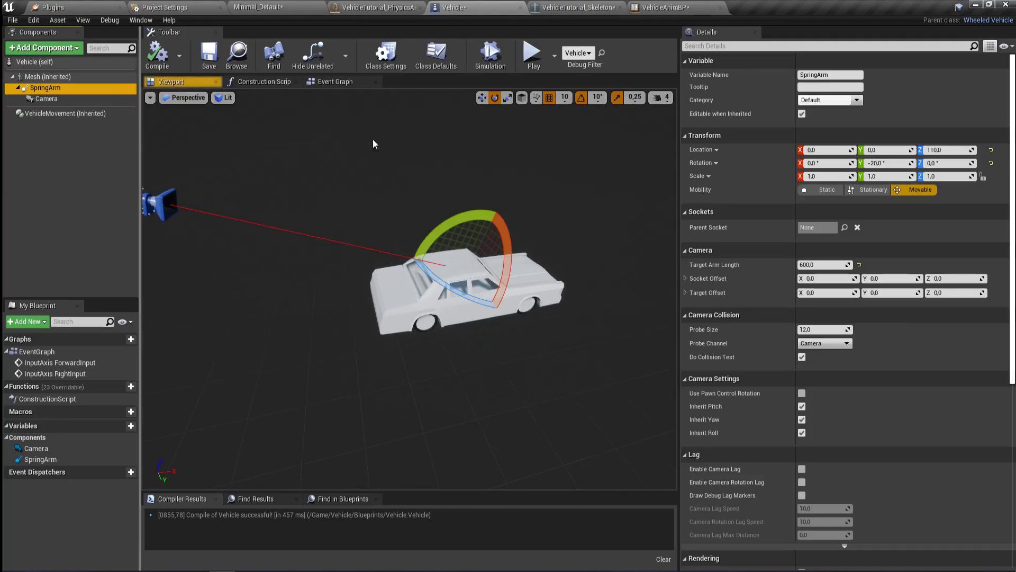
click(991, 162)
drag(471, 306, 439, 307)
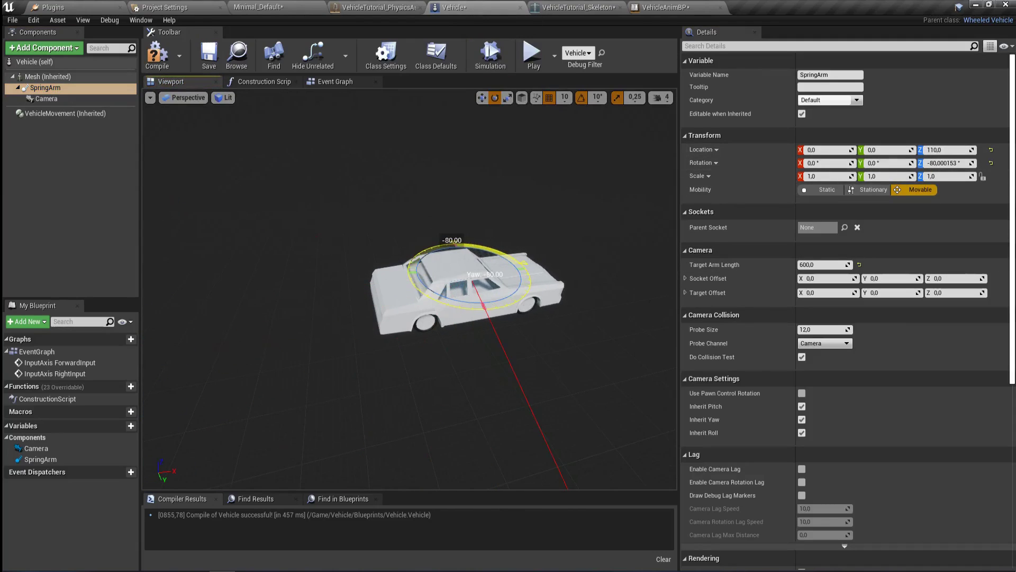
Play the Minimal_Default level to check the car's wheels from the side camera, then stop the session
click(258, 7)
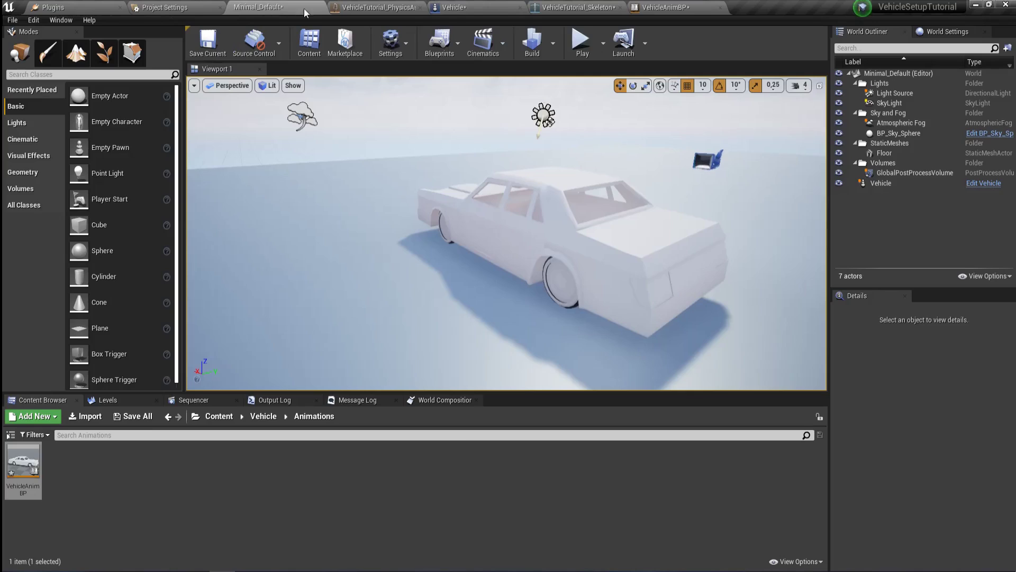
click(582, 52)
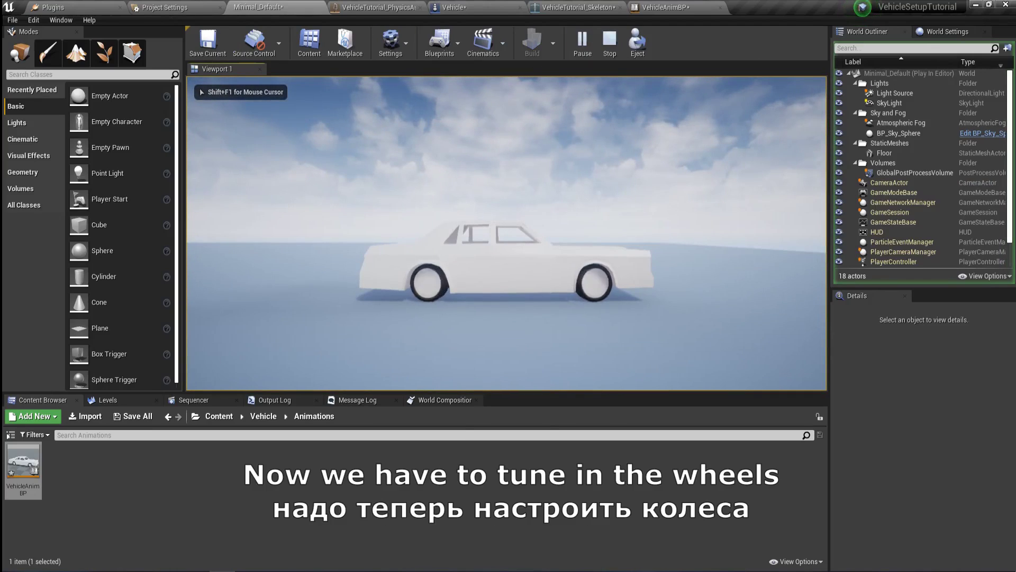
key(Escape)
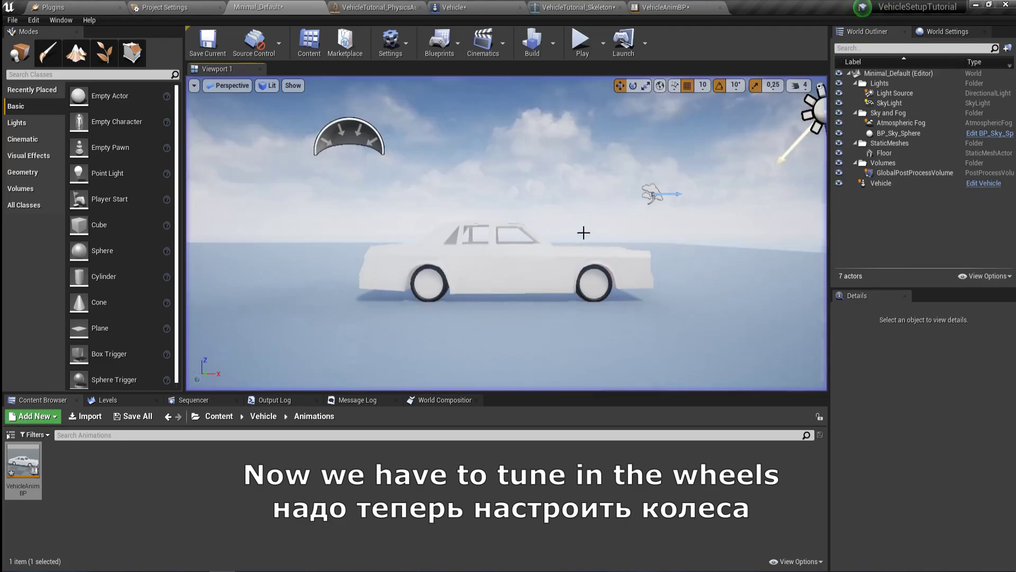
right_drag(583, 232, 583, 245)
In the Vehicle/Blueprints folder, create a Blueprint Class based on VehicleWheel and name it Front
click(456, 6)
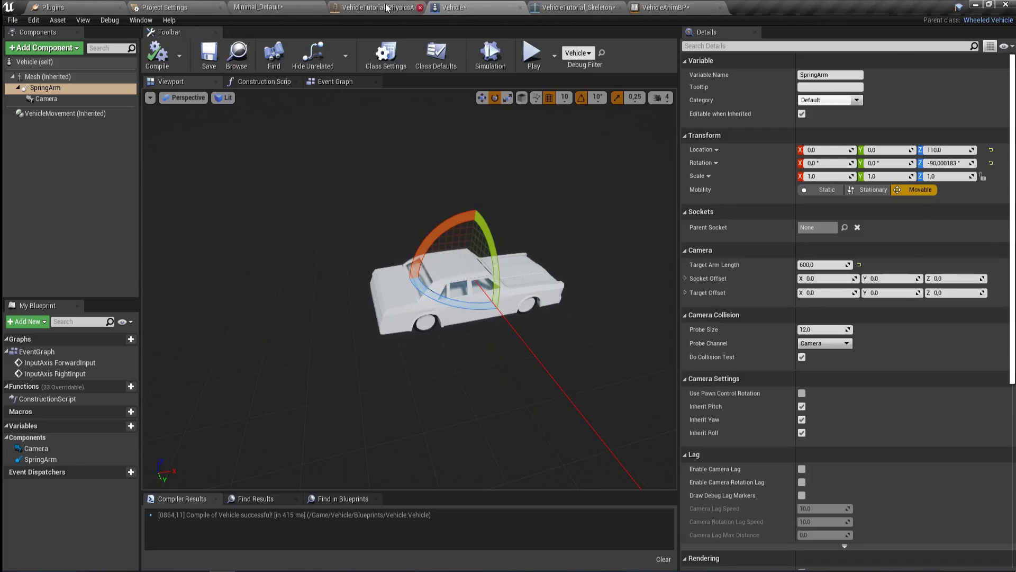
click(259, 7)
click(263, 416)
double_click(87, 463)
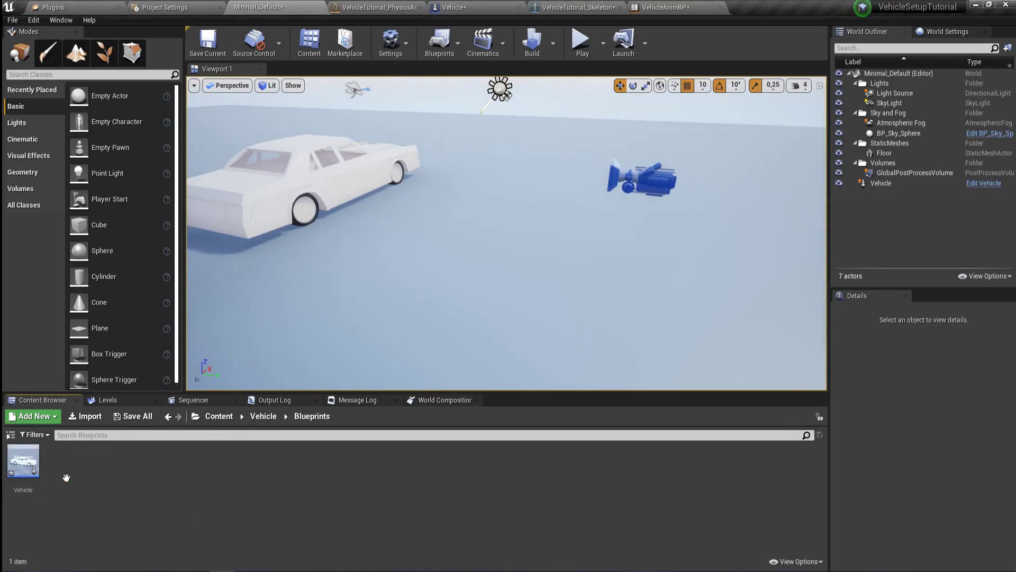
right_click(106, 503)
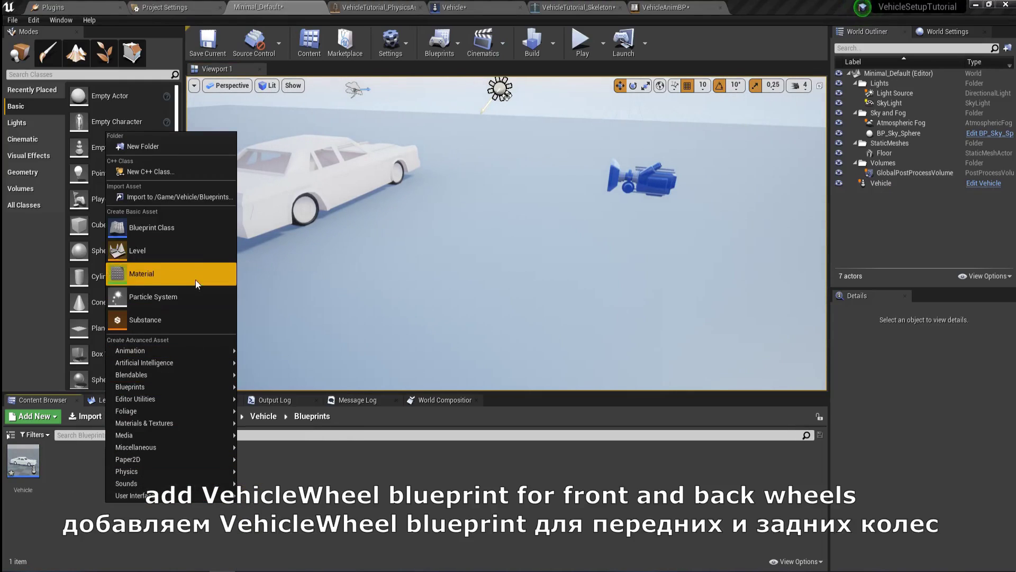
click(185, 225)
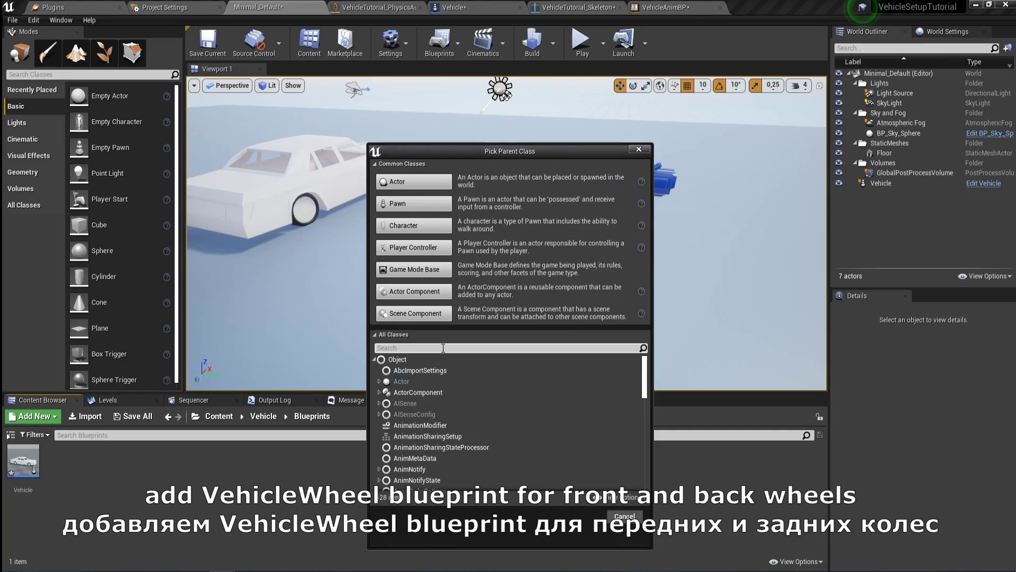
text(whee)
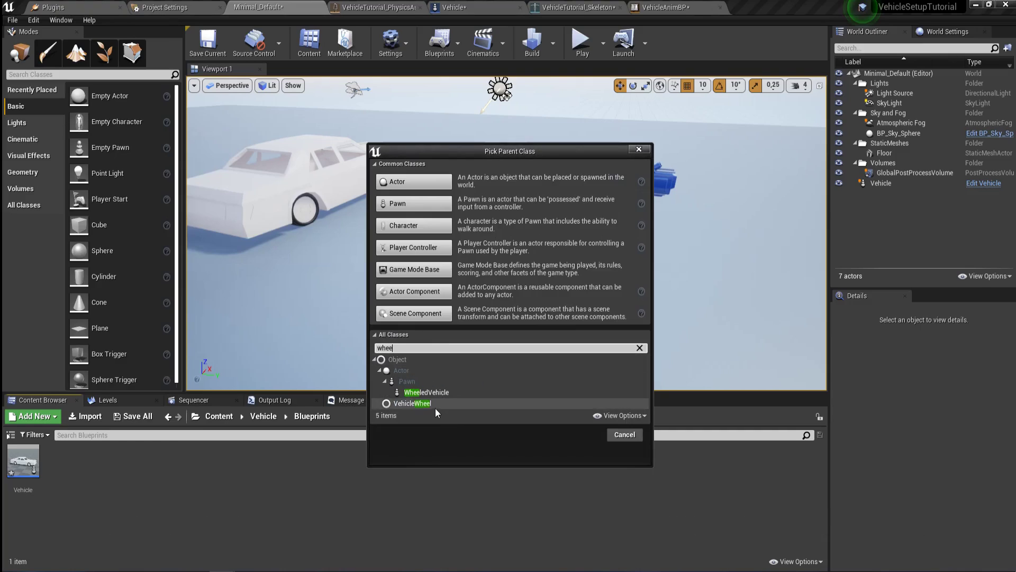
click(427, 404)
click(579, 435)
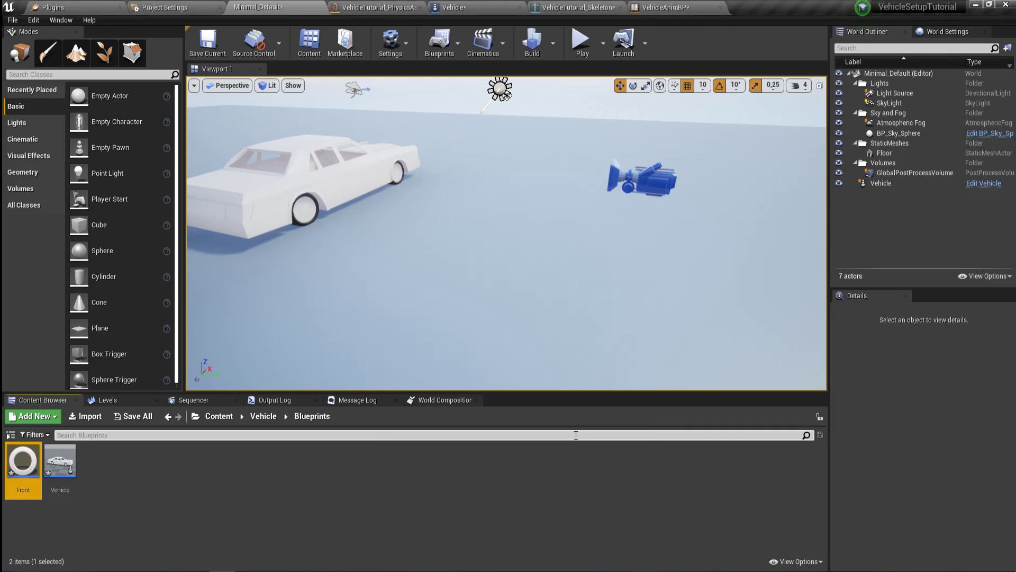
Duplicate the Front wheel blueprint and name the copy Back
key(ctrl+w)
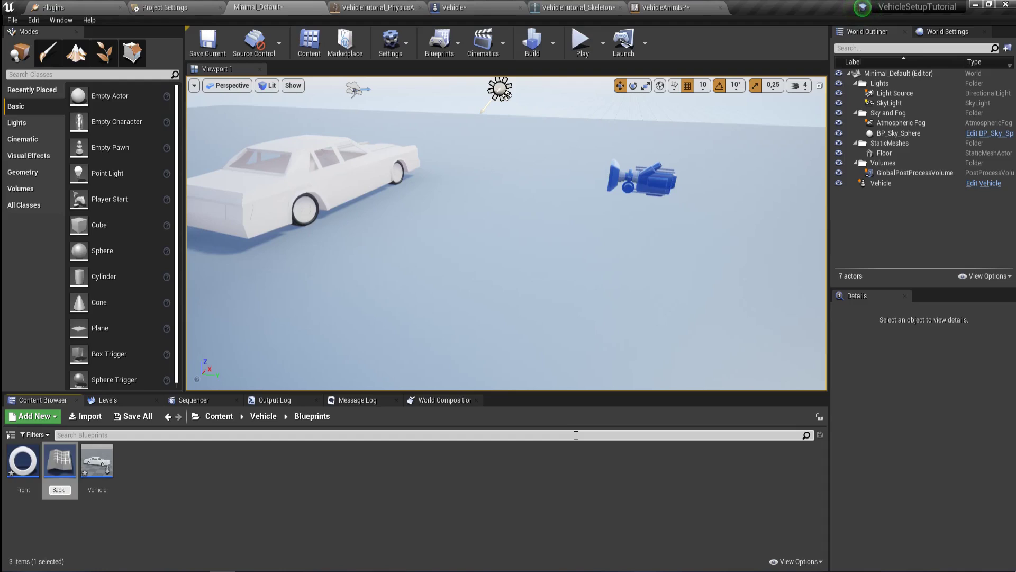
text(Back)
key(Return)
Open the Front wheel blueprint, set its Steer Angle to 45 and compile it
double_click(62, 468)
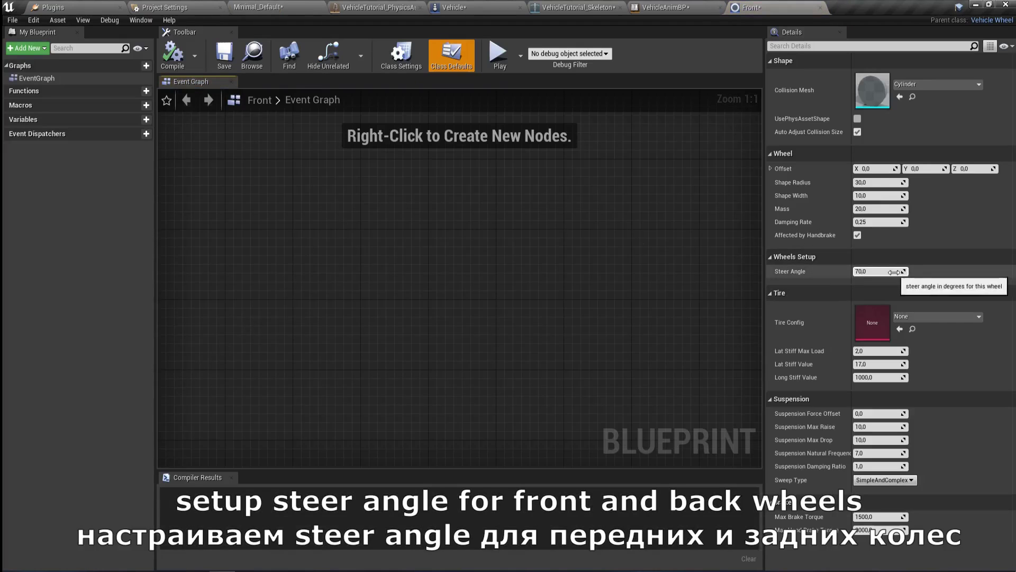
text(45)
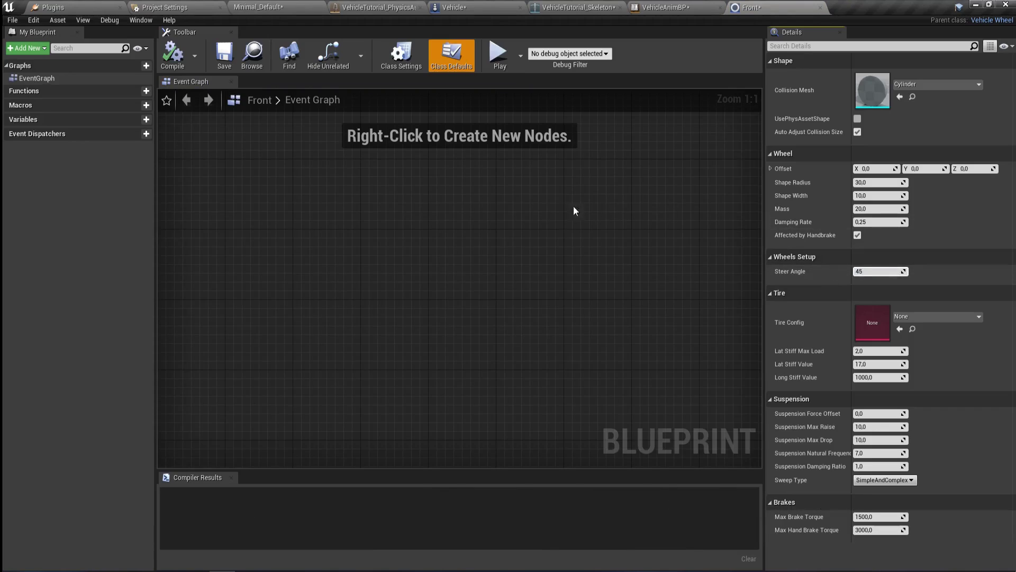
click(173, 67)
Open the Back wheel blueprint from the Blueprints folder and set its Steer Angle to 0
click(259, 7)
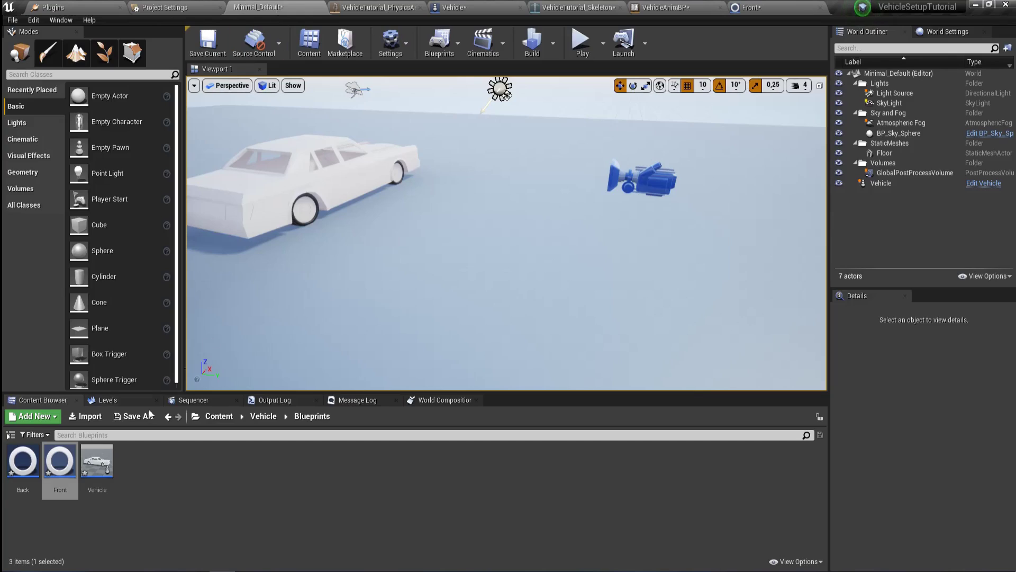
double_click(22, 461)
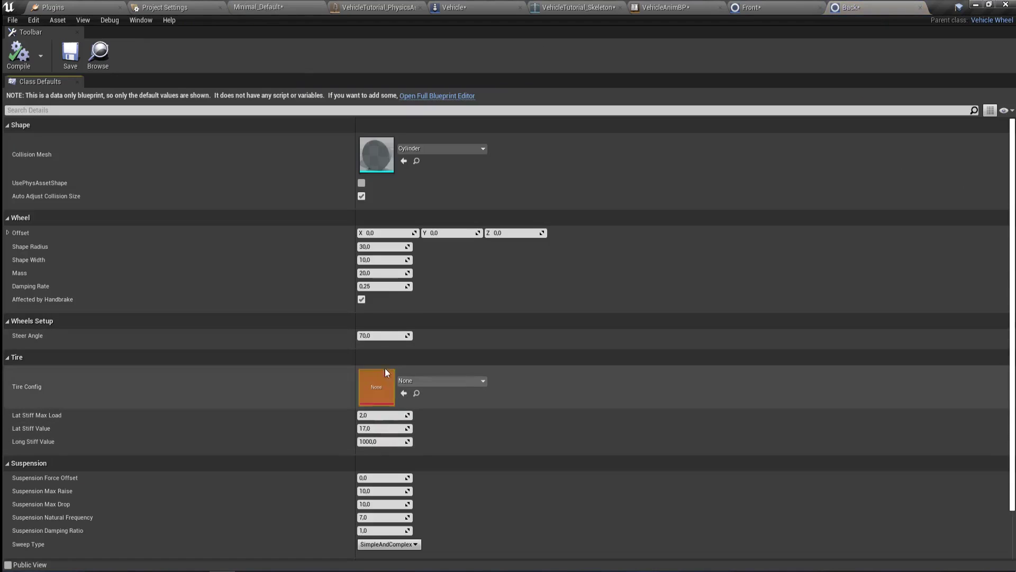
key(Return)
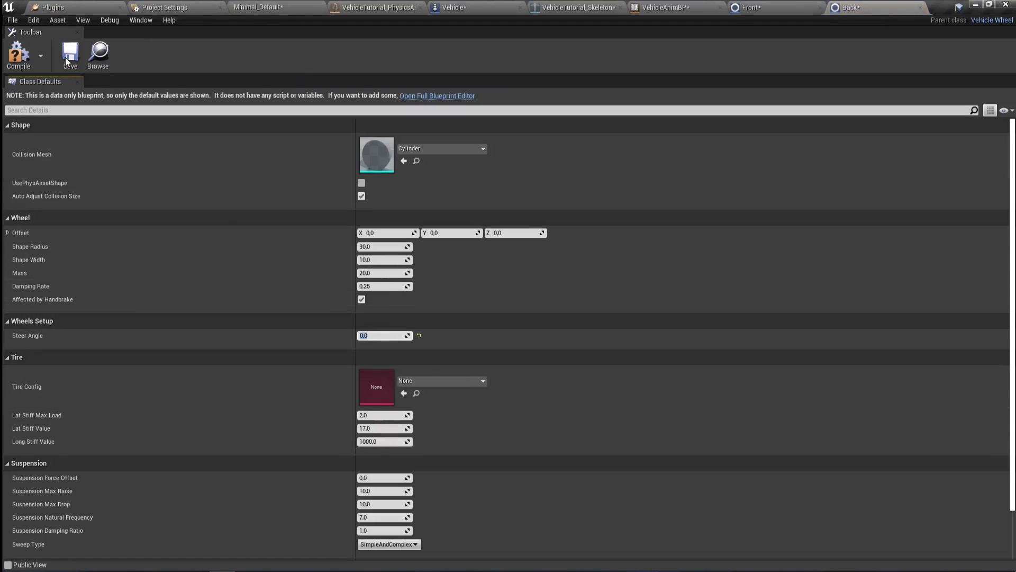
Play the level briefly to check the car from the side, stop the session and return to the Vehicle blueprint
click(247, 7)
click(577, 40)
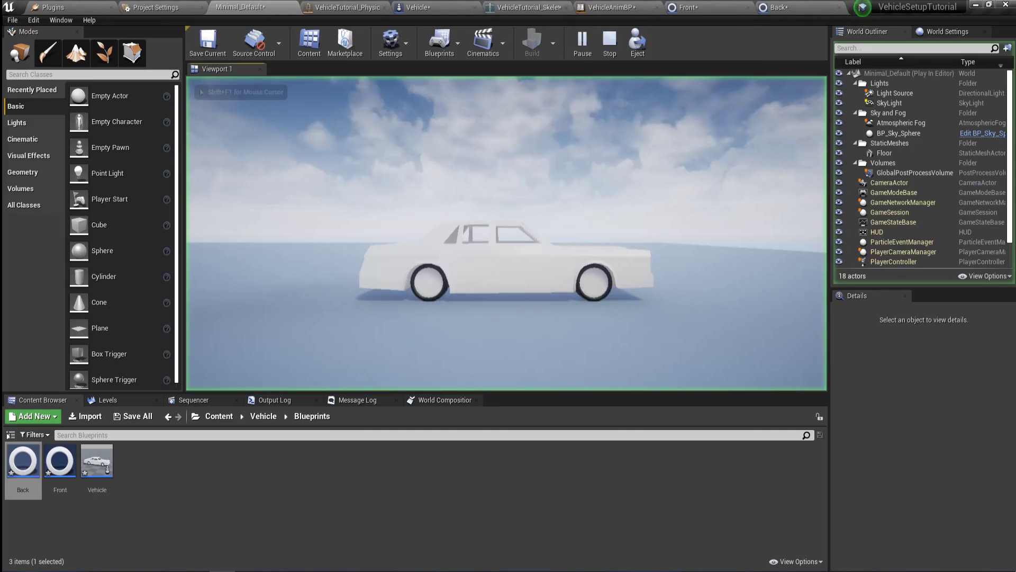
key(Escape)
click(423, 7)
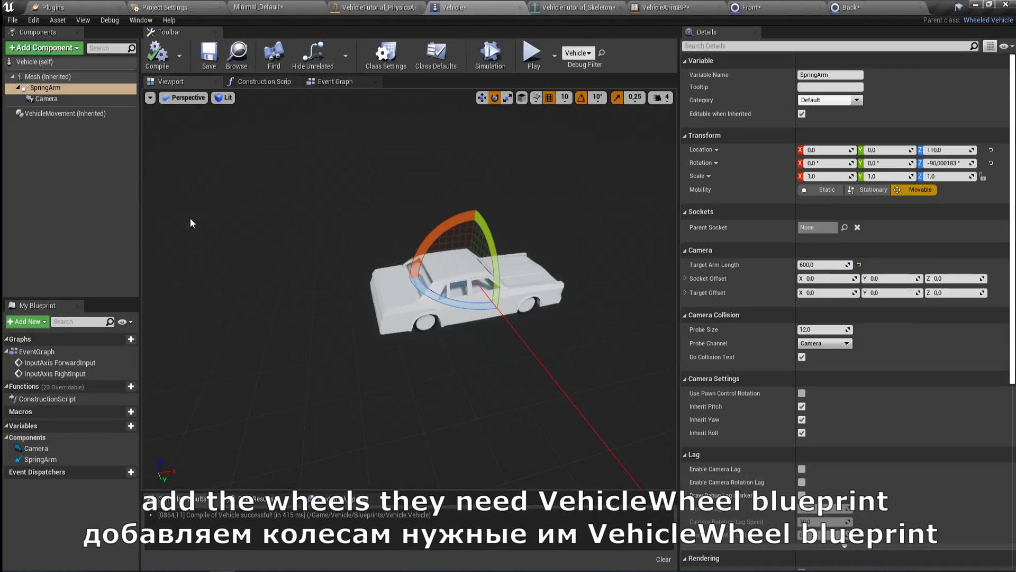
In the VehicleMovement component's Wheel Setups, assign the Front wheel class to elements 0 and 1
click(63, 78)
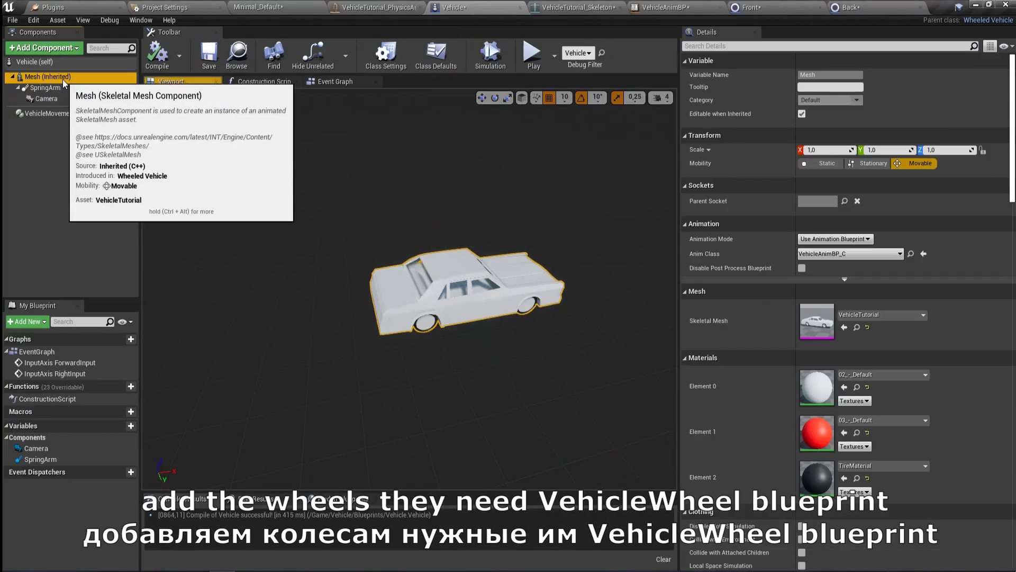
click(55, 113)
scroll(724, 414, down, 5)
click(685, 253)
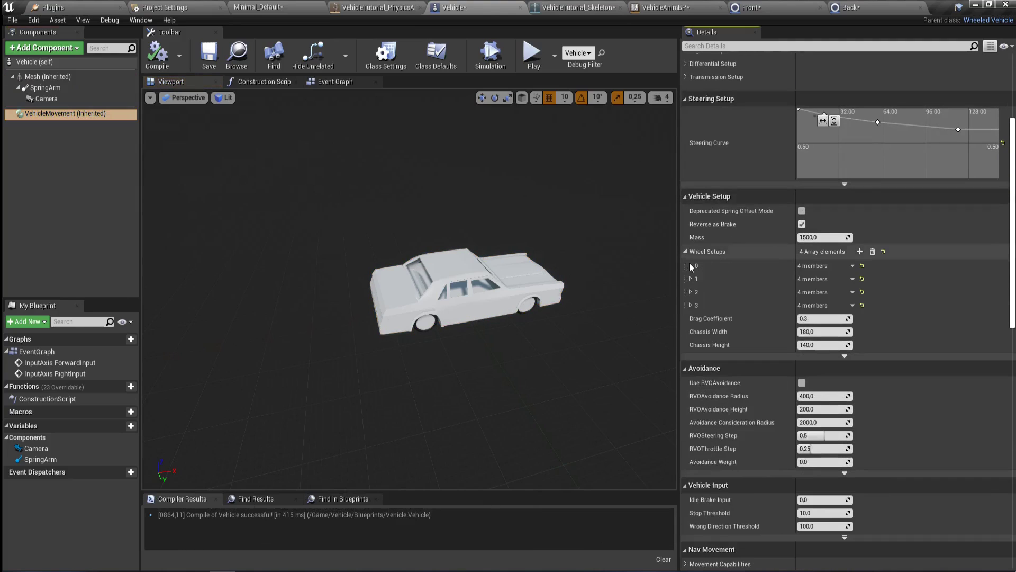
click(692, 266)
click(829, 280)
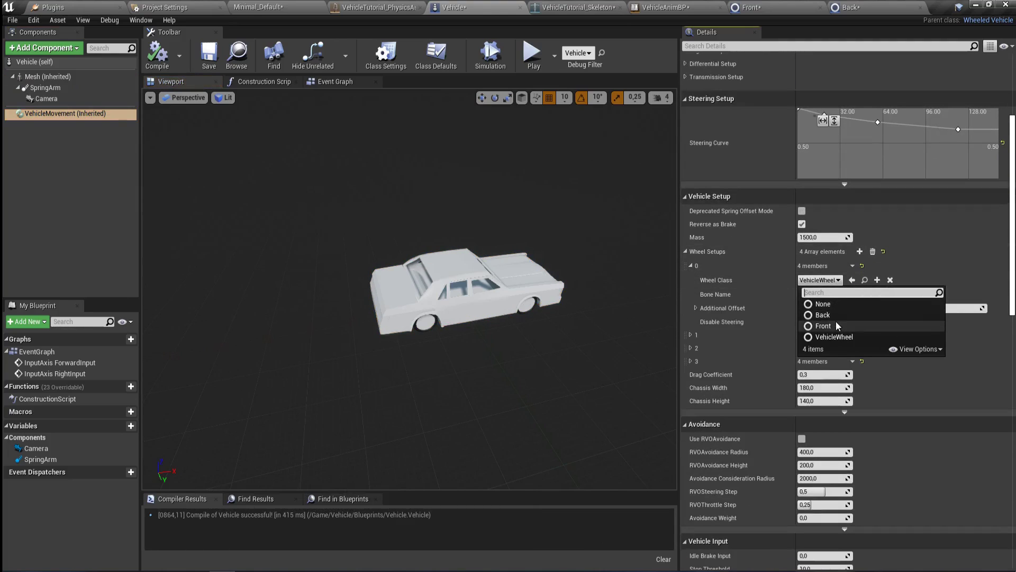
click(836, 321)
click(691, 335)
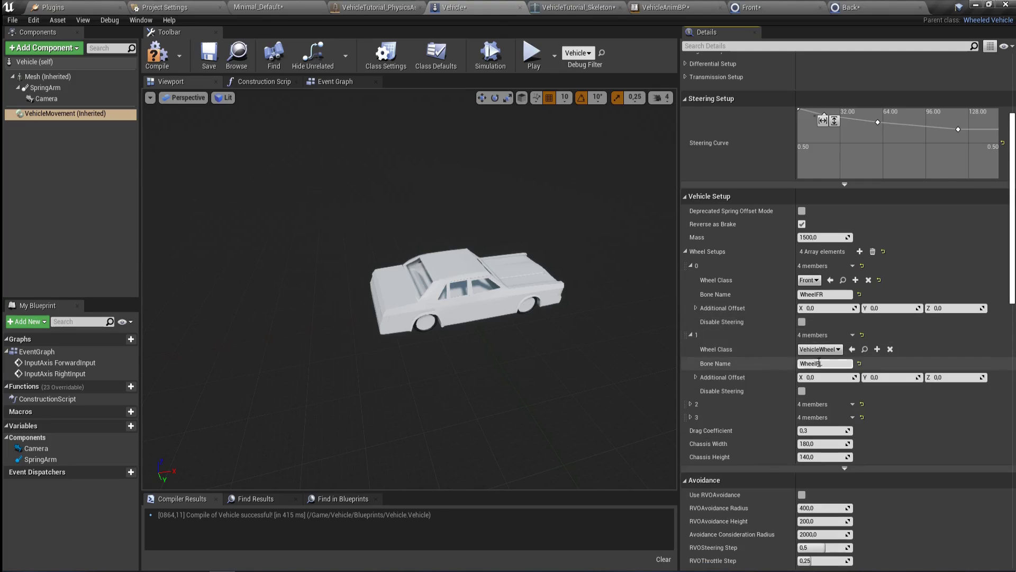
click(831, 350)
click(844, 393)
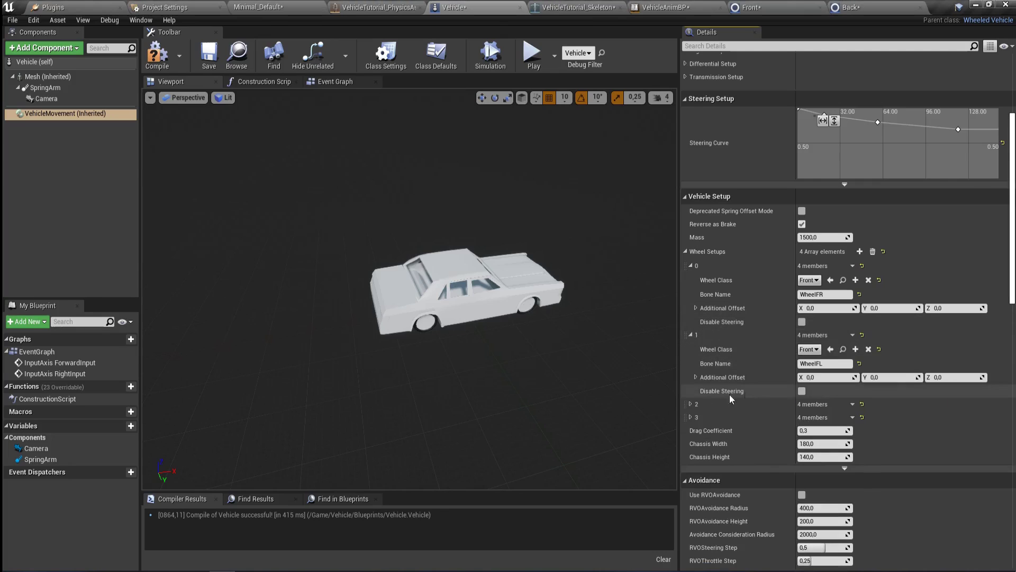
Assign the Back wheel class to Wheel Setups elements 2 and 3
click(691, 405)
click(820, 418)
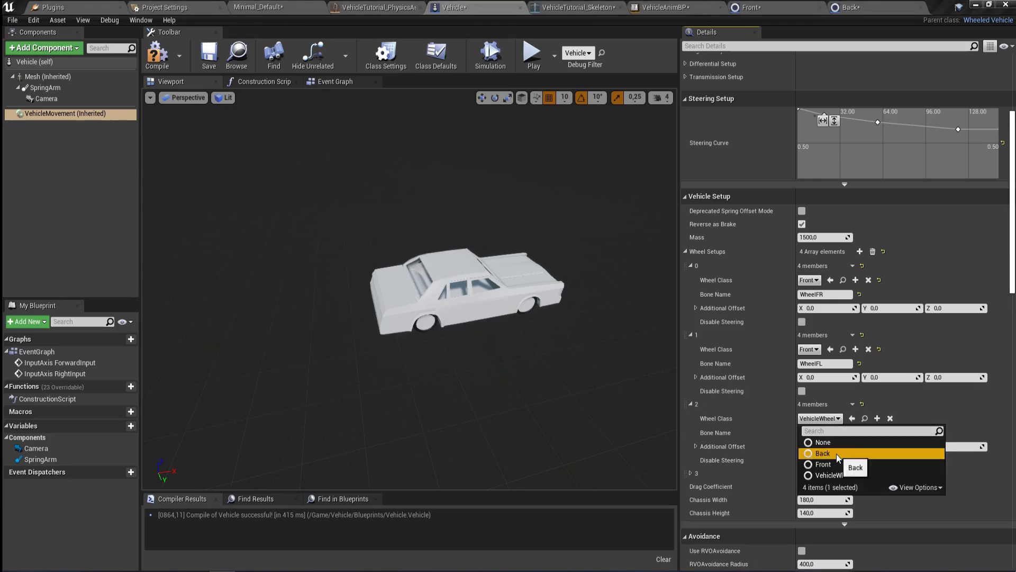
click(812, 455)
click(691, 473)
click(809, 488)
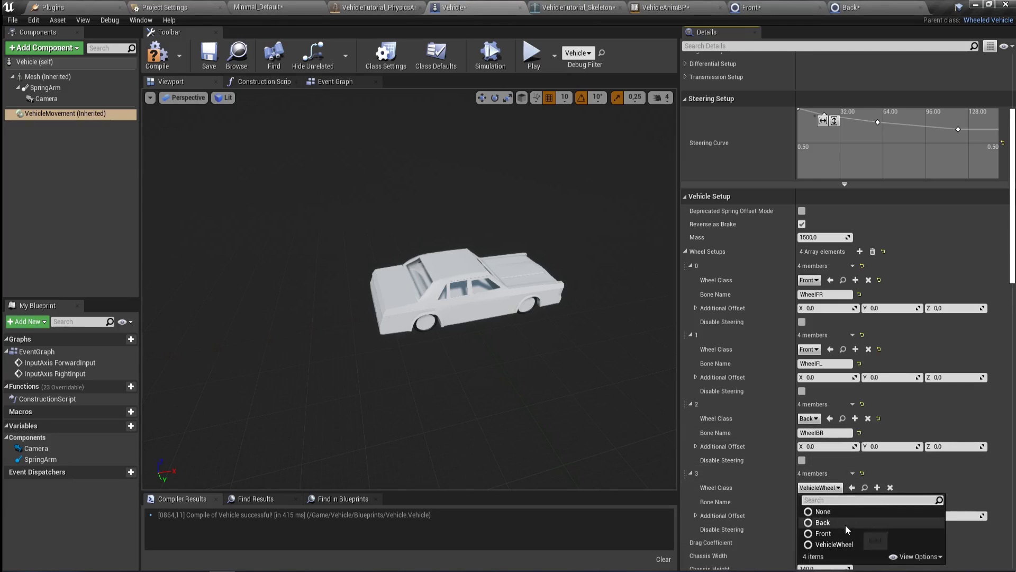
click(813, 525)
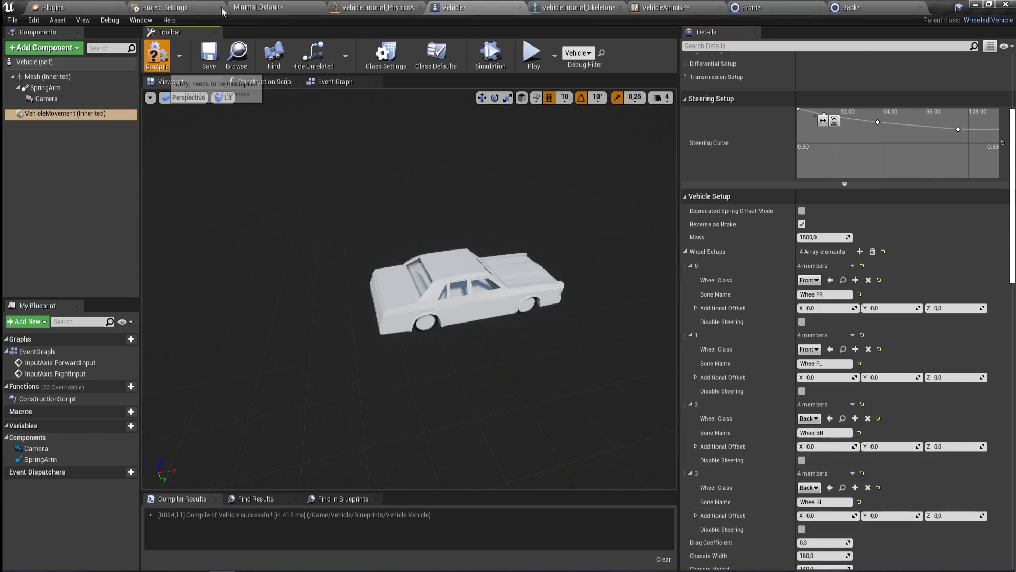
Return to the Minimal_Default level, play it and drive the car forward to test the wheels
click(244, 7)
click(582, 43)
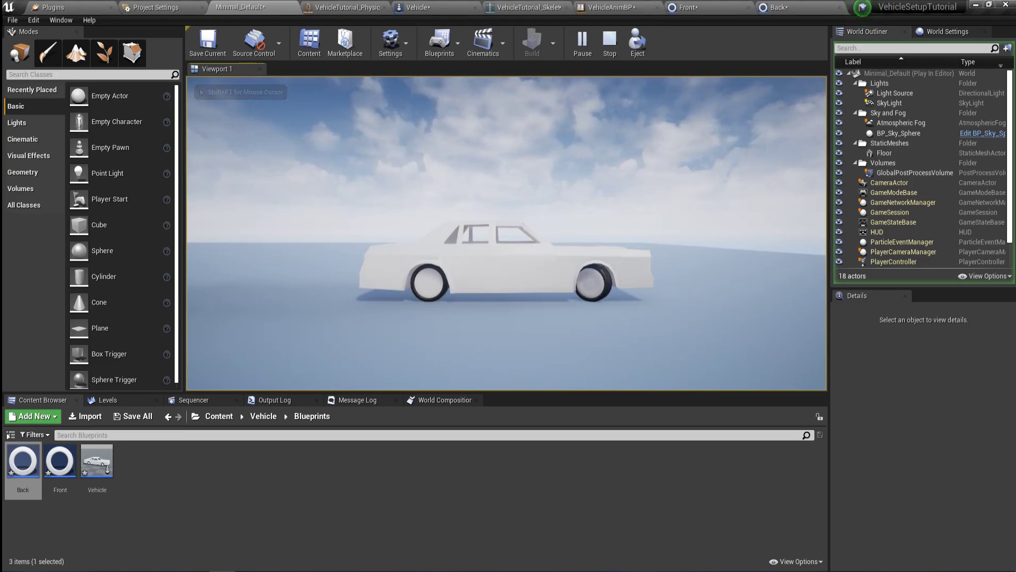
key(w)
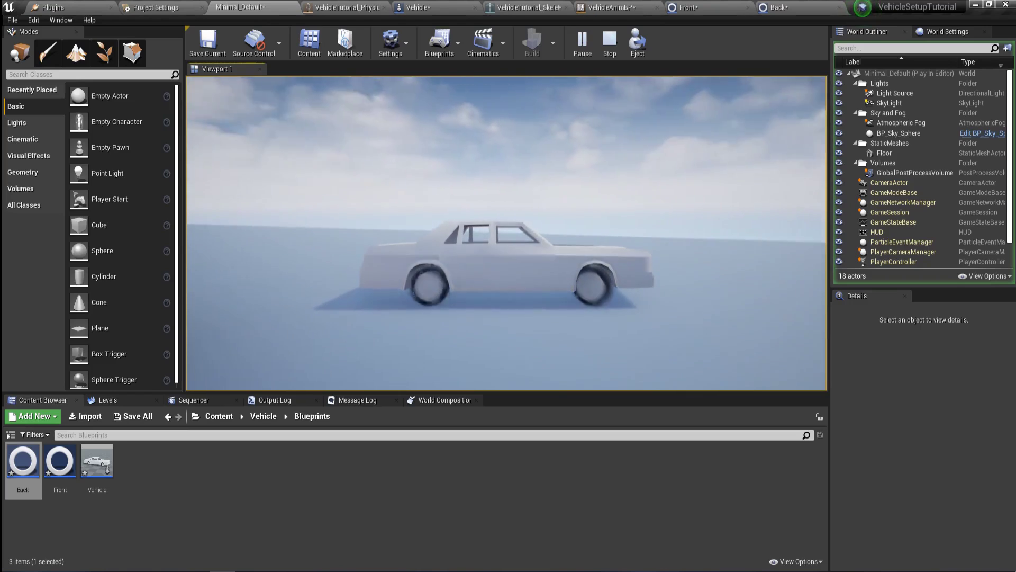